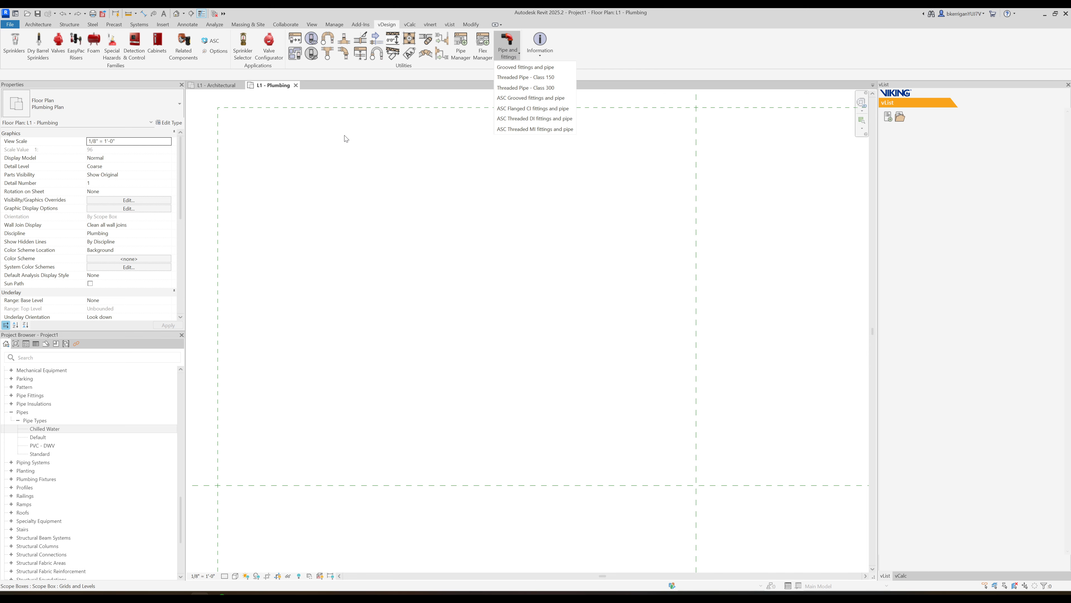
# Step: Insert the Viking pipe type Sch10 Main - Sch10 Branch into the project with the Pipe Manager
pyautogui.click(274, 593)
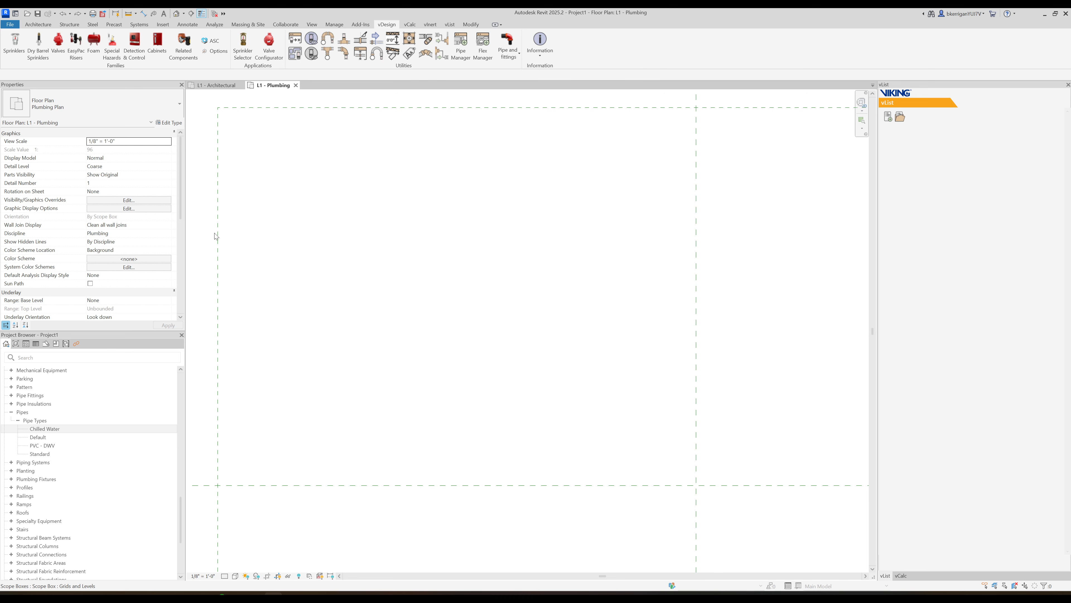
pyautogui.click(460, 55)
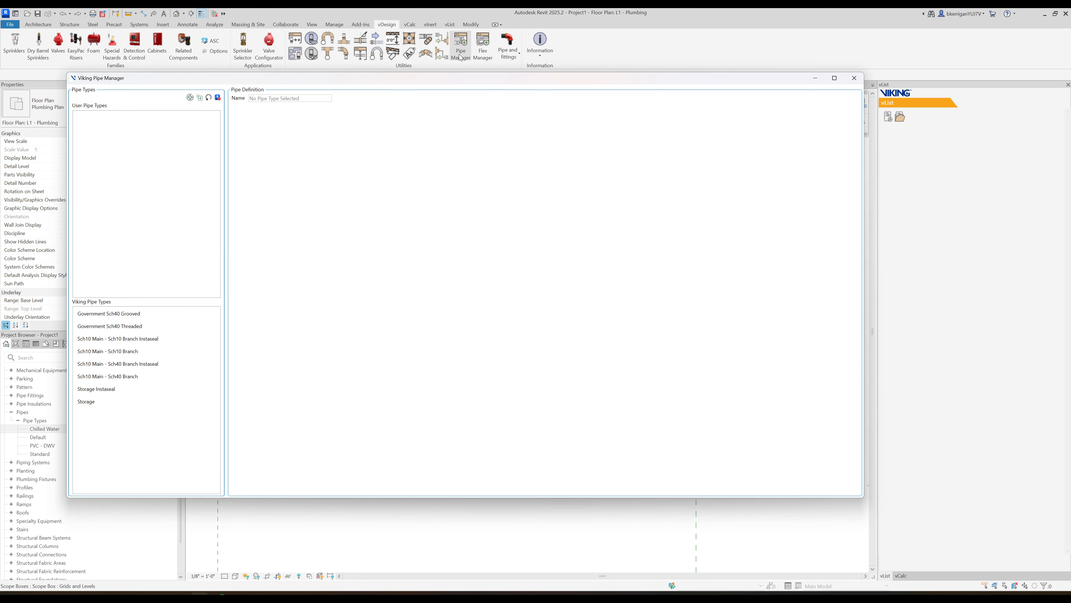
pyautogui.moveTo(417, 82); pyautogui.dragTo(404, 86)
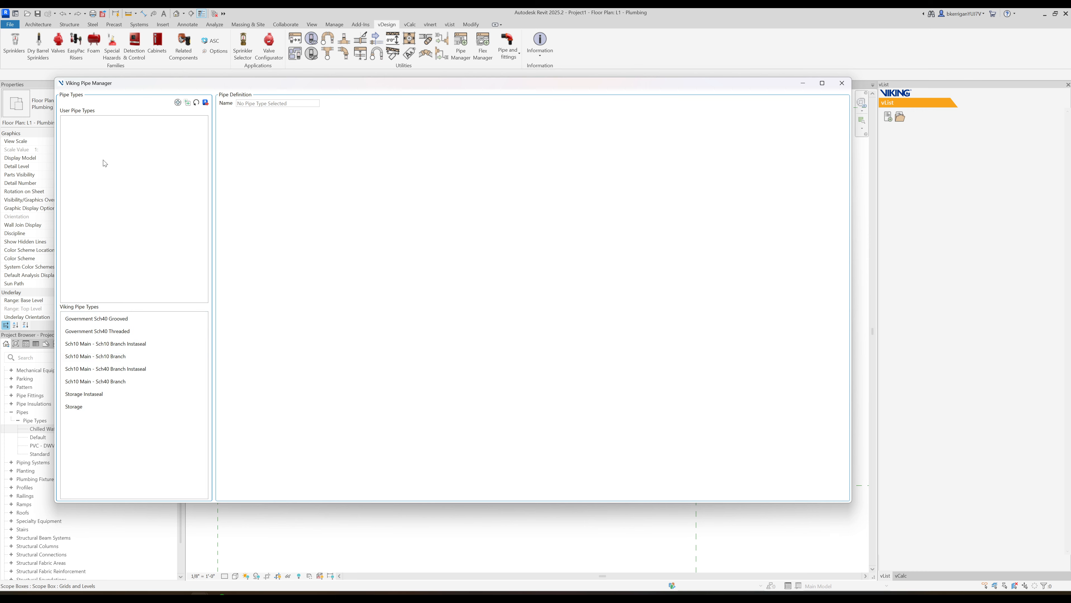
pyautogui.click(110, 356)
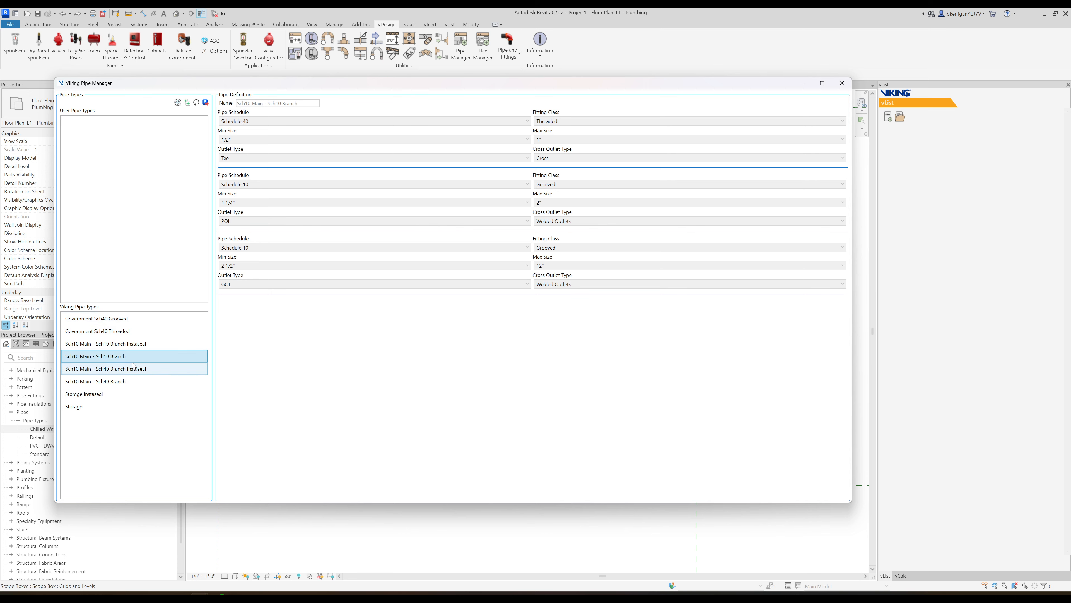
pyautogui.click(289, 108)
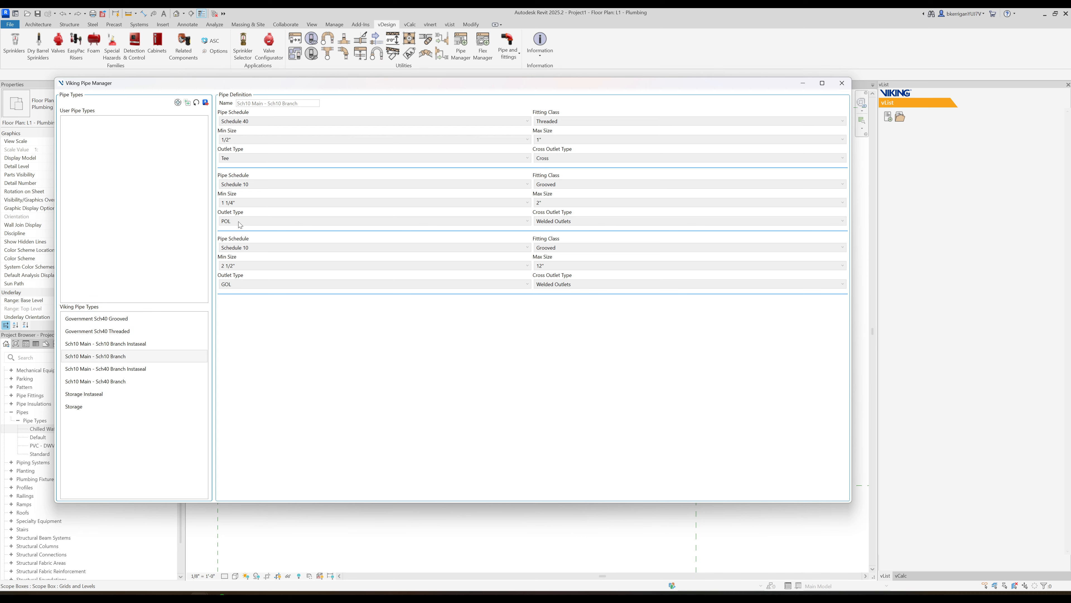
pyautogui.click(206, 103)
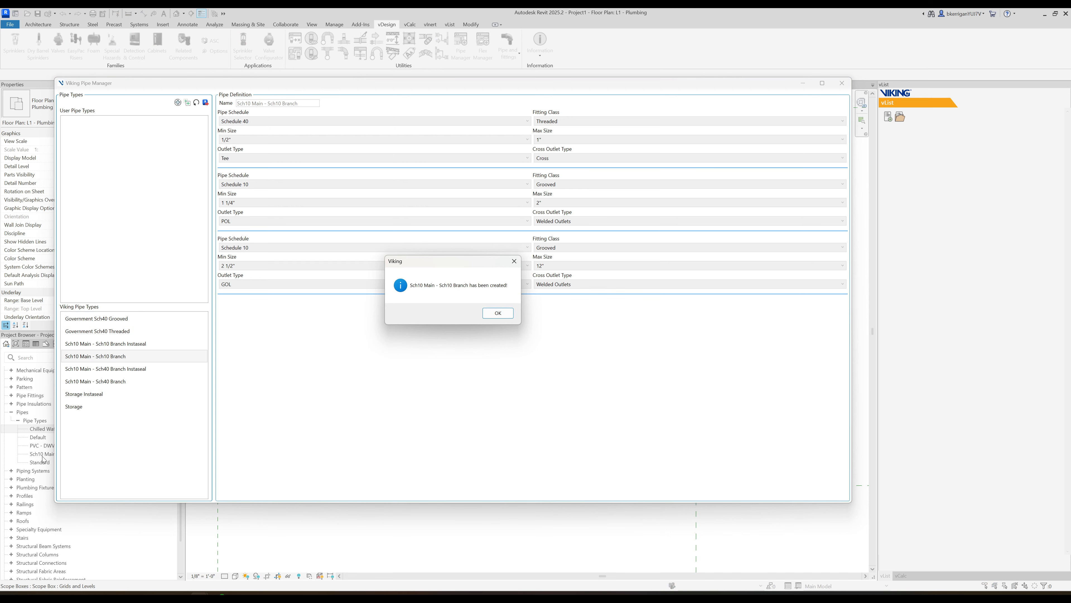
pyautogui.click(498, 313)
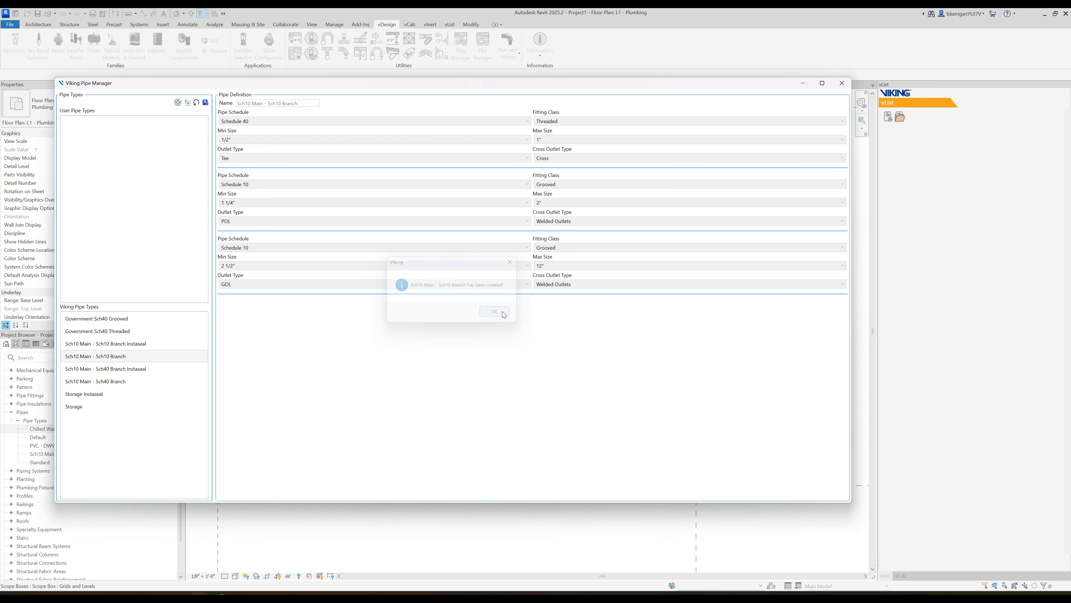
# Step: Insert the Viking pipe type Sch10 Main - Sch40 Branch into the project
pyautogui.click(116, 382)
pyautogui.rightClick(116, 382)
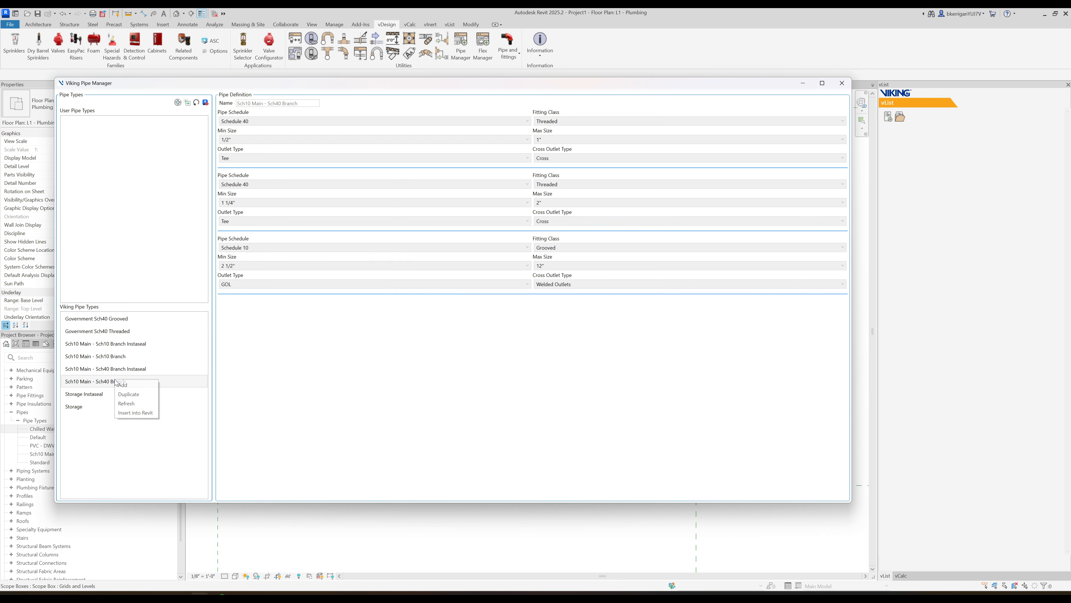
pyautogui.click(133, 413)
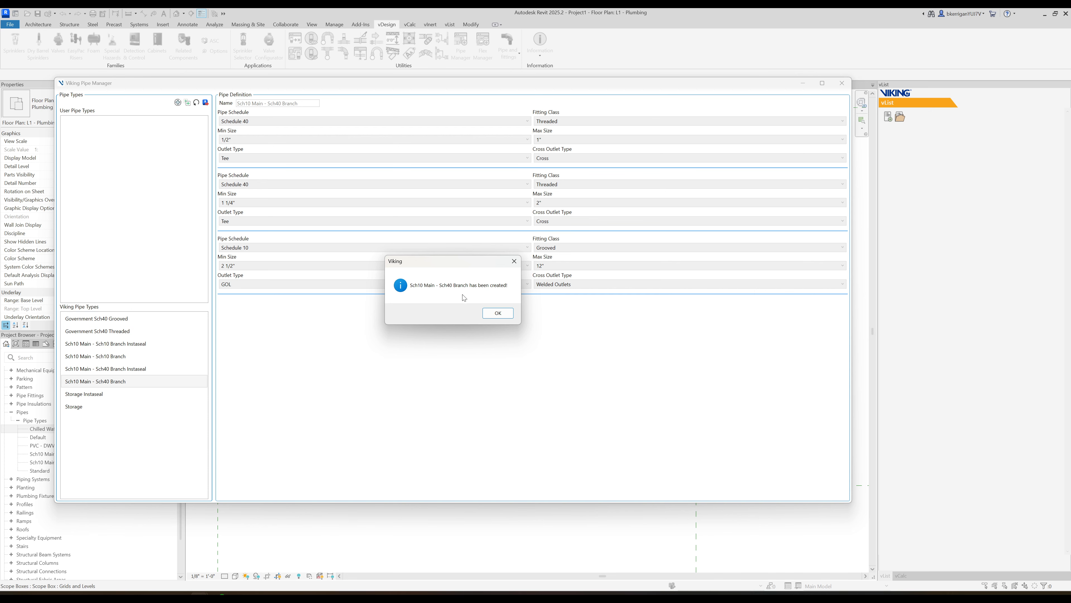
pyautogui.click(491, 316)
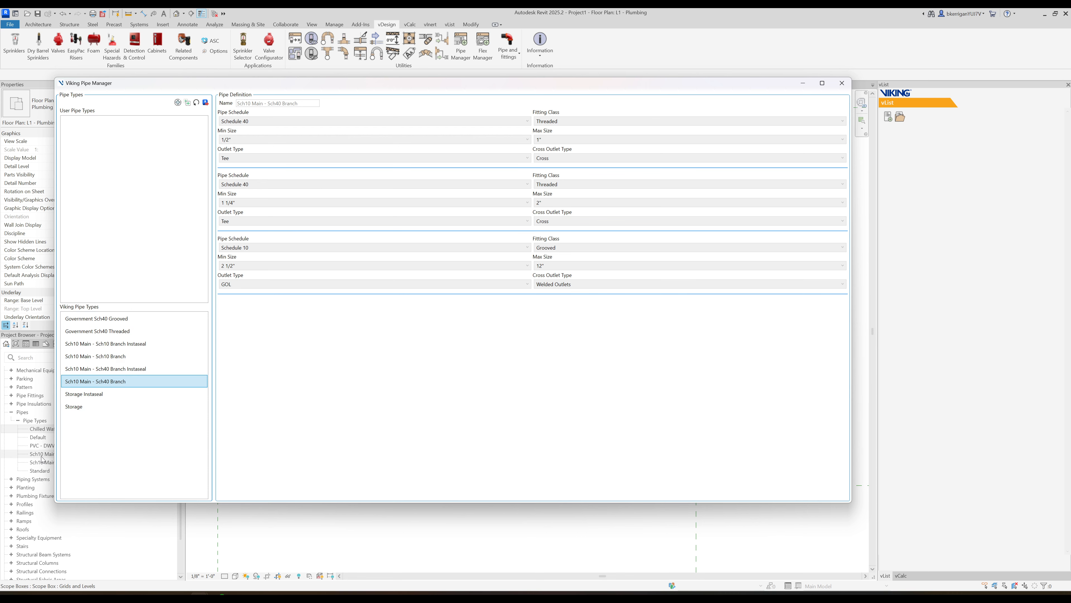
# Step: Add a new user pipe type named My Custom Pipe Type
pyautogui.click(178, 103)
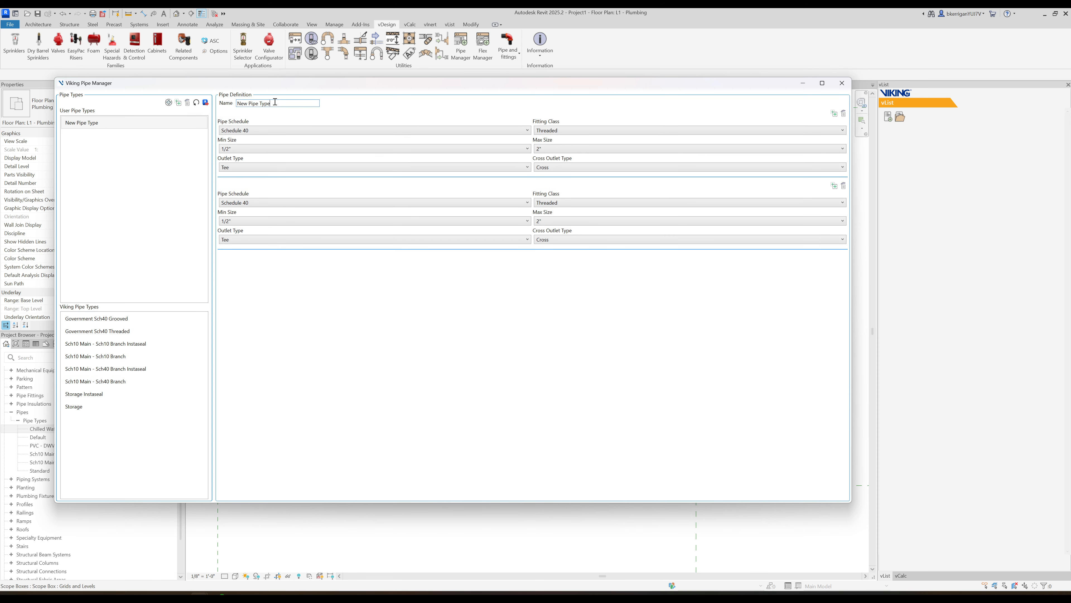
pyautogui.write('My CUs')
pyautogui.press('BackSpace')
pyautogui.press('BackSpace')
pyautogui.write('ustom Pipe Typ')
# Step: Examine the pipe schedule, fitting class, outlet type and cross outlet type options in the first size range of the custom pipe type
pyautogui.click(260, 127)
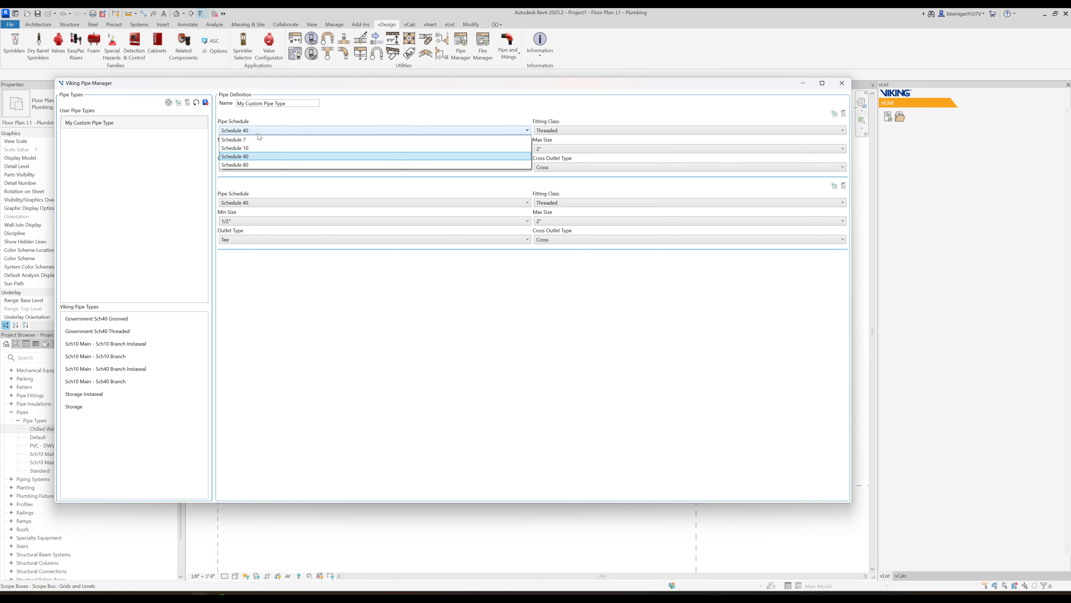
pyautogui.click(553, 102)
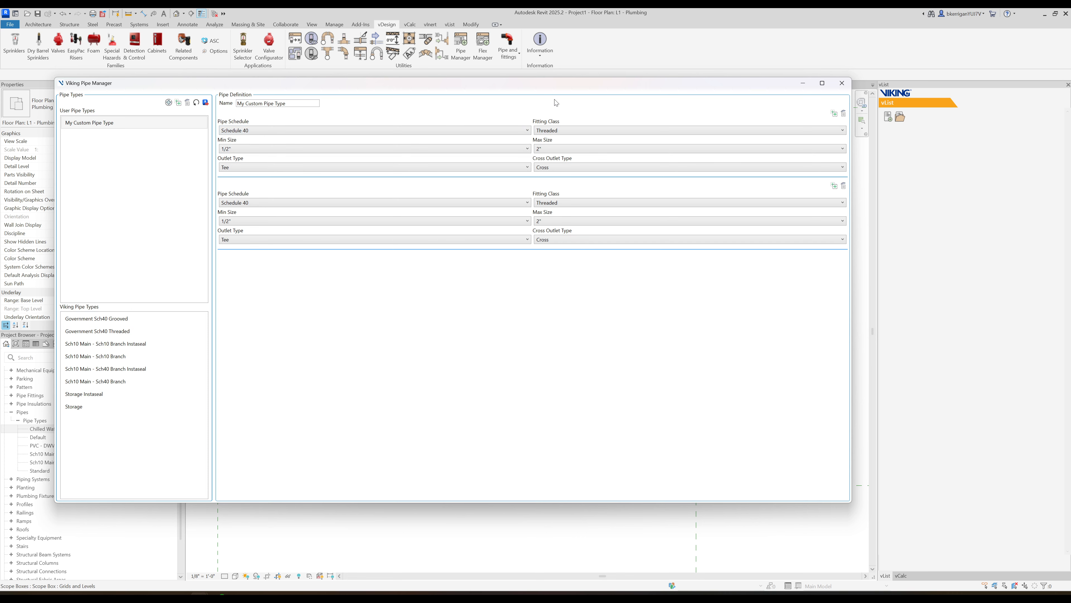
pyautogui.click(578, 129)
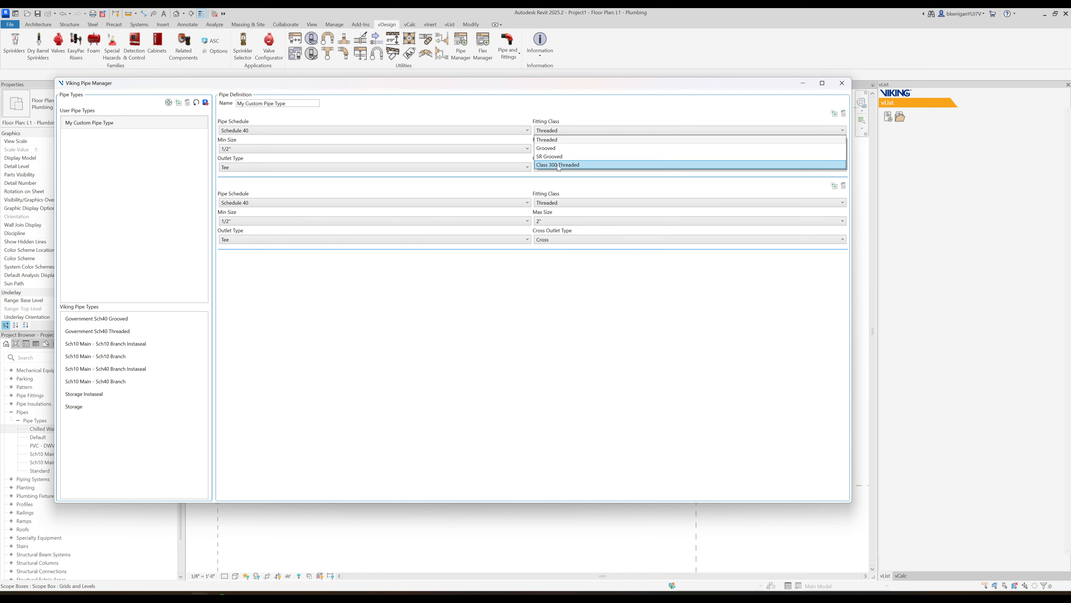
pyautogui.click(475, 138)
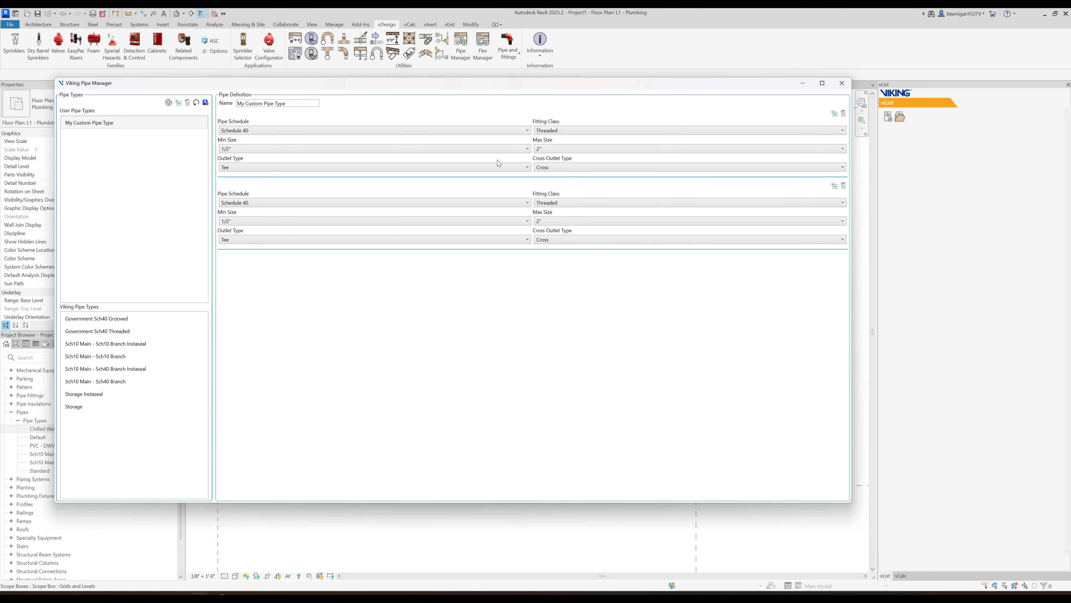
pyautogui.click(337, 169)
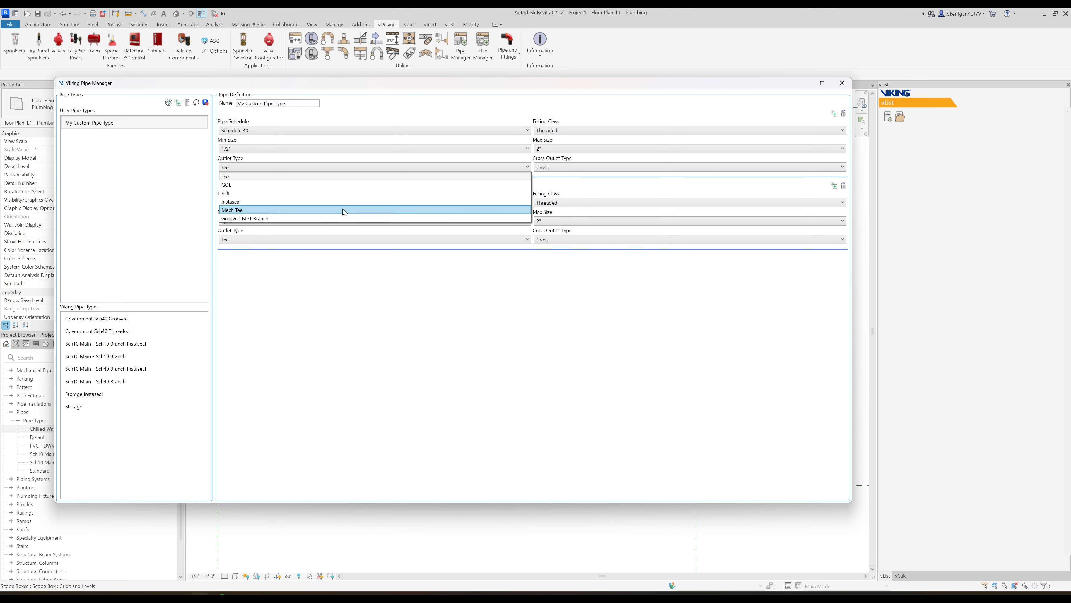
pyautogui.click(562, 165)
pyautogui.click(555, 167)
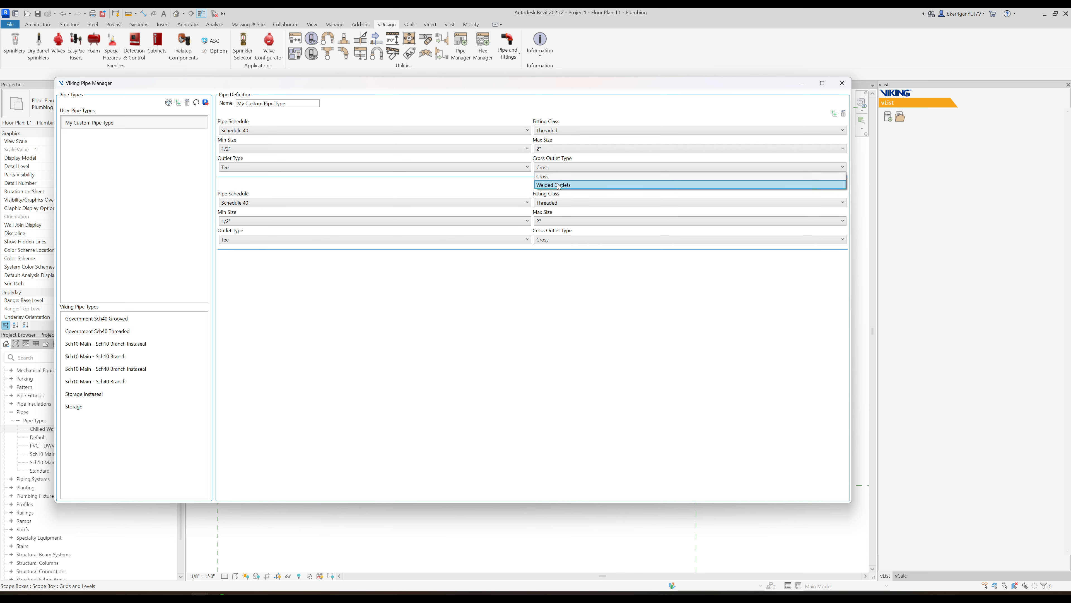
pyautogui.click(410, 185)
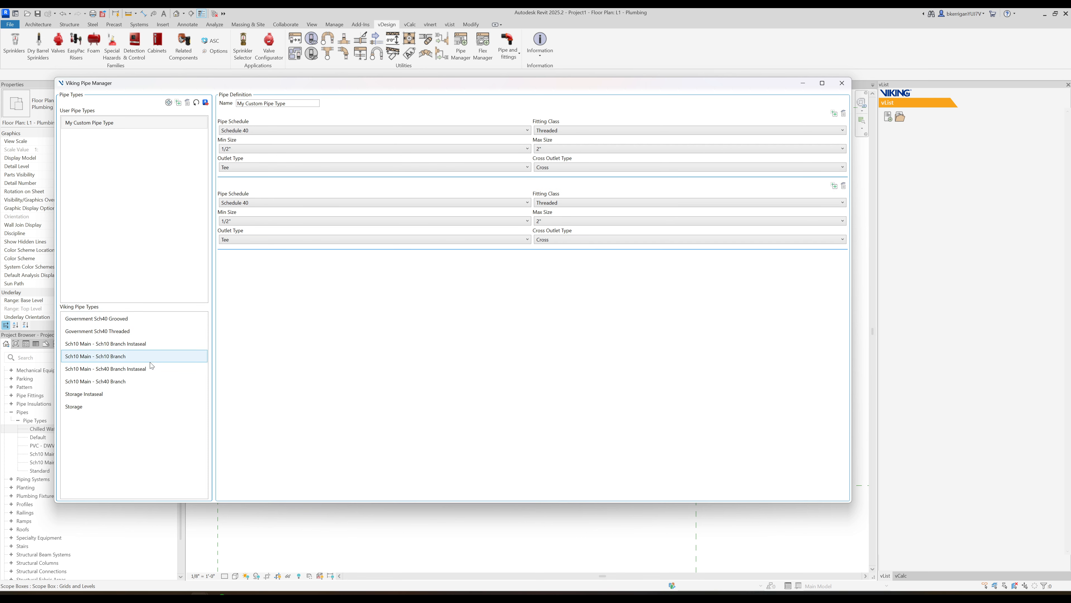
# Step: Duplicate the Sch10 Main - Sch10 Branch pipe type and name the copy Sch10 Main - Sch10 Branch Short Radius
pyautogui.click(118, 359)
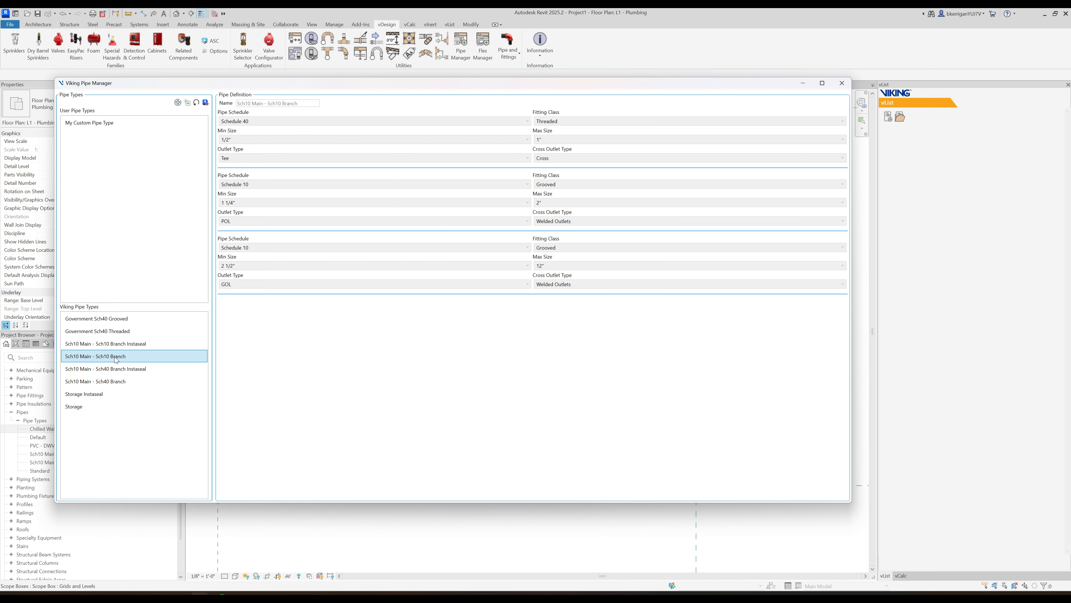
pyautogui.rightClick(117, 358)
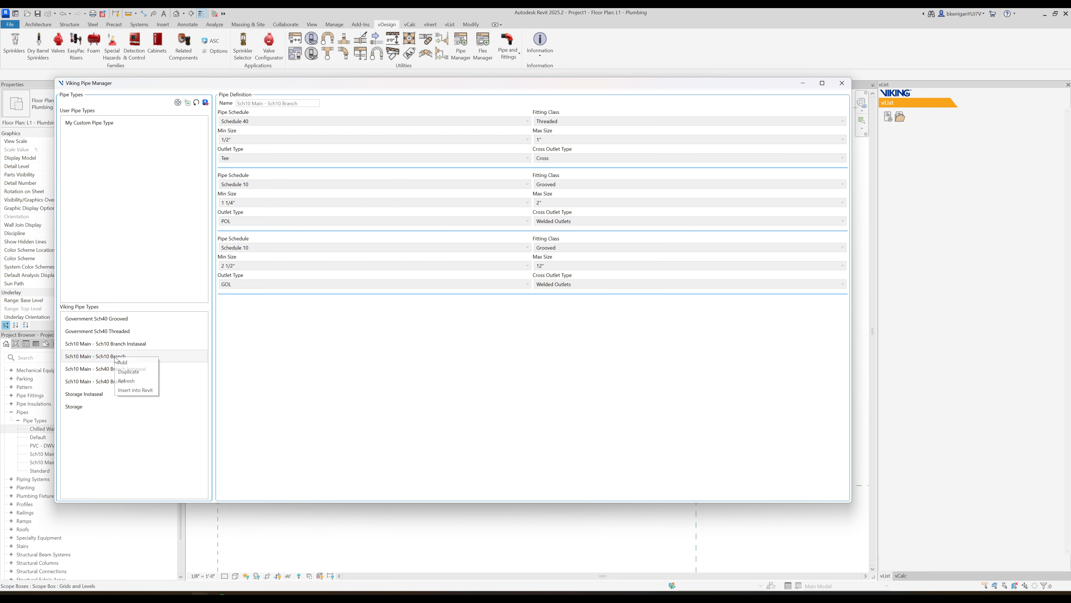
pyautogui.click(142, 374)
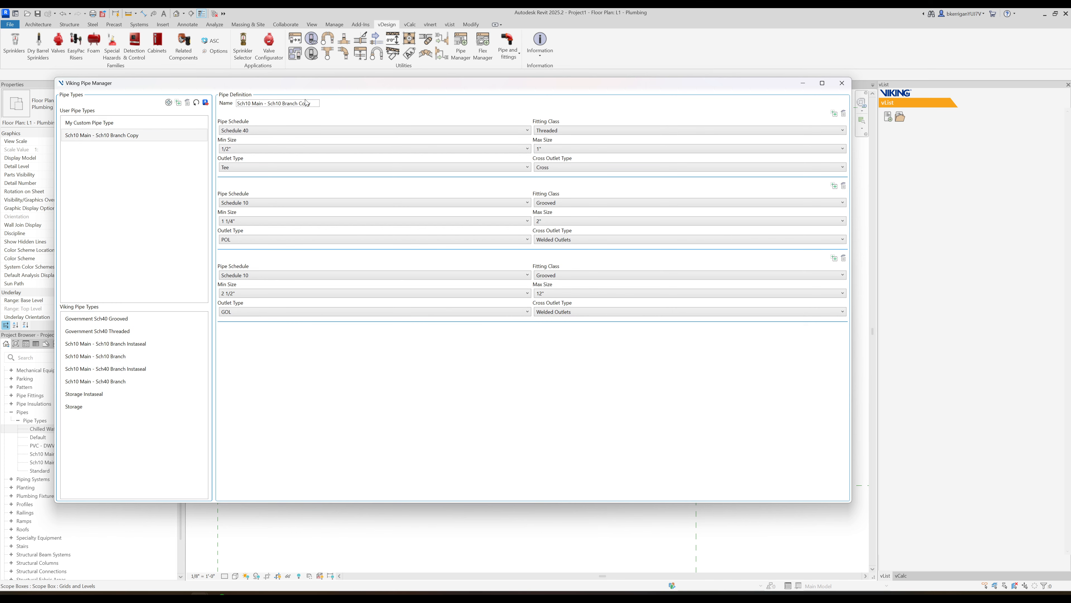
pyautogui.moveTo(302, 103); pyautogui.dragTo(339, 108)
pyautogui.write('Short Radius')
# Step: Set the fitting class of both Schedule 10 size ranges in the short radius pipe type to SR Grooved
pyautogui.click(557, 204)
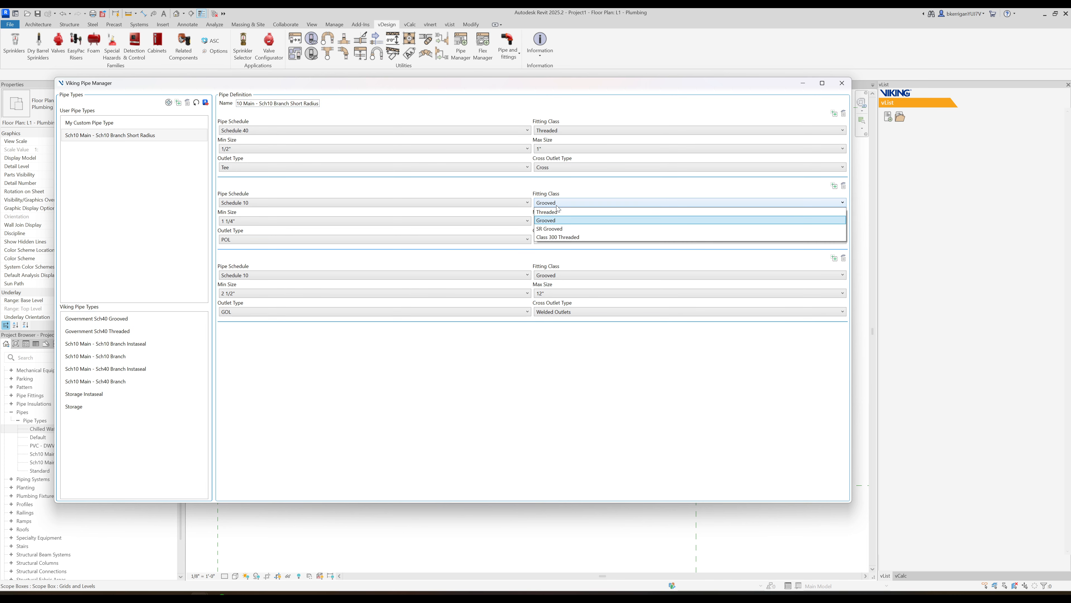
pyautogui.click(558, 229)
pyautogui.click(556, 276)
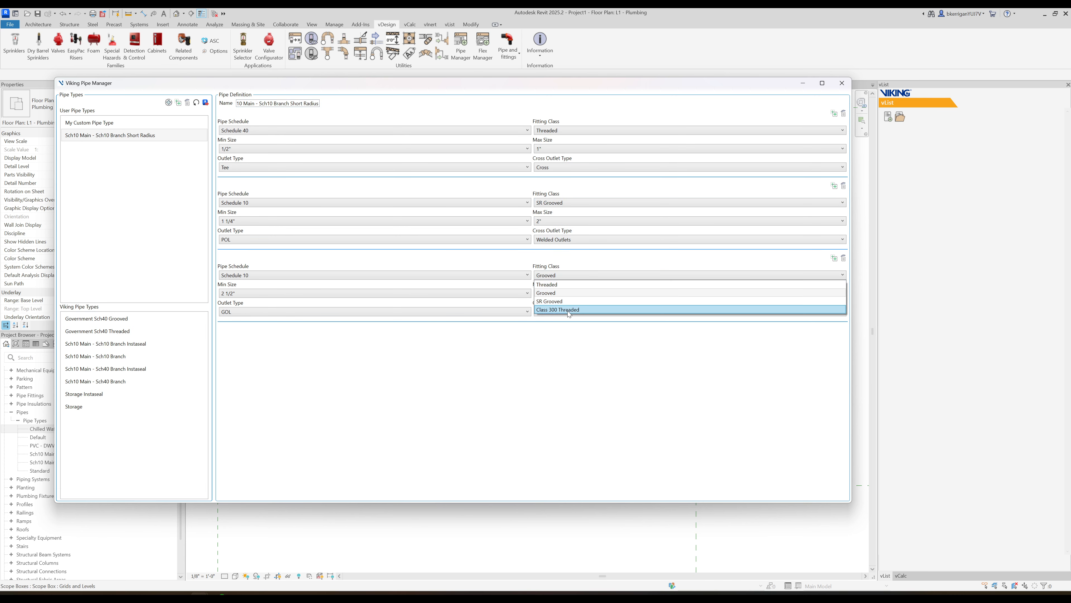
pyautogui.click(557, 300)
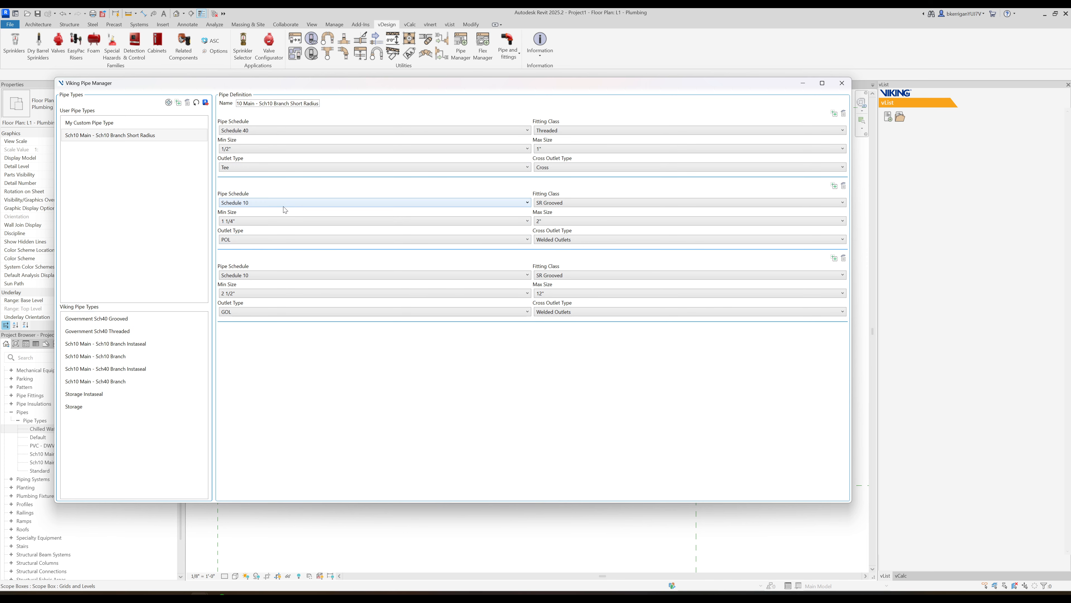
# Step: Insert the Sch10 Main - Sch10 Branch Short Radius pipe type into the project and close the Pipe Manager
pyautogui.rightClick(144, 139)
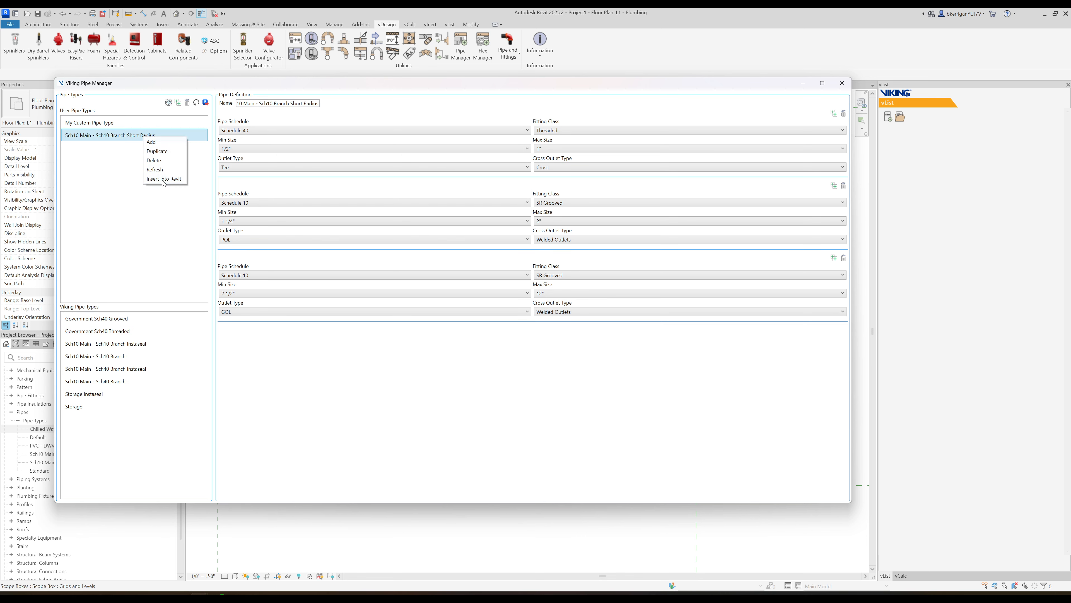
pyautogui.click(163, 179)
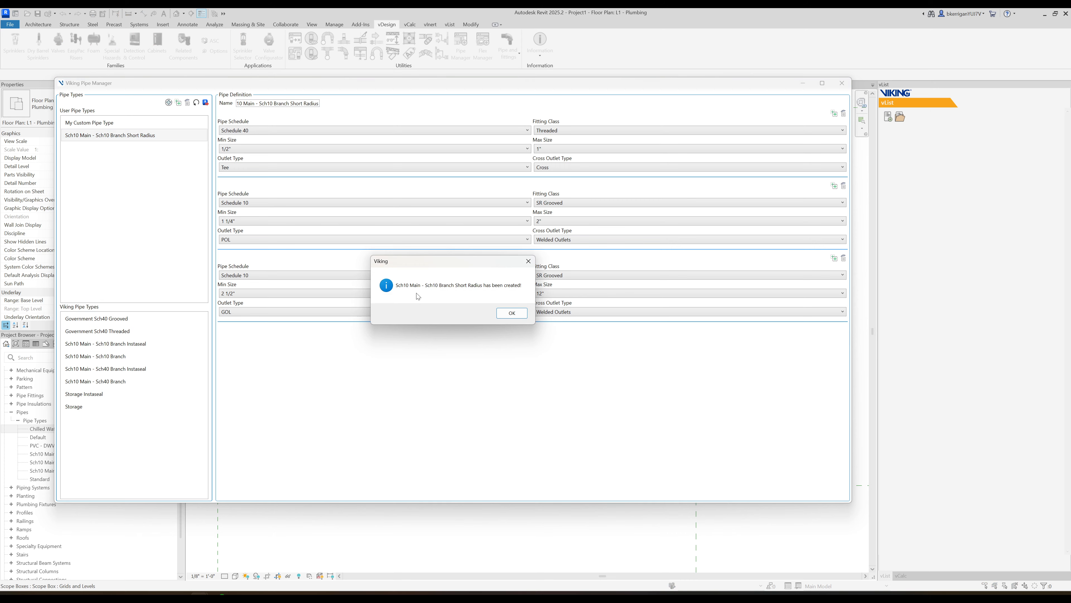
pyautogui.click(511, 312)
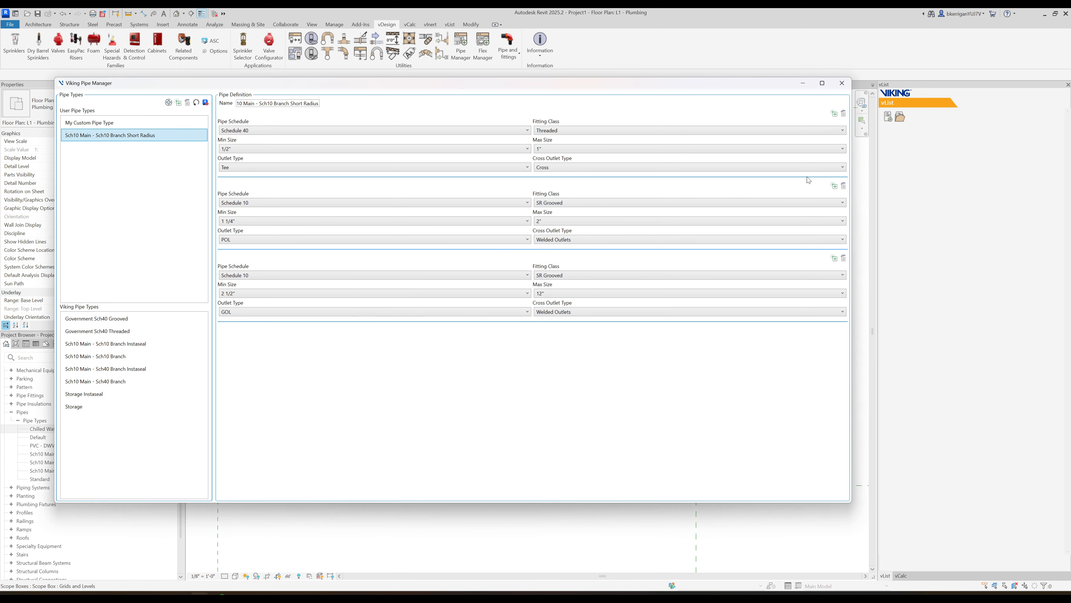
pyautogui.click(842, 85)
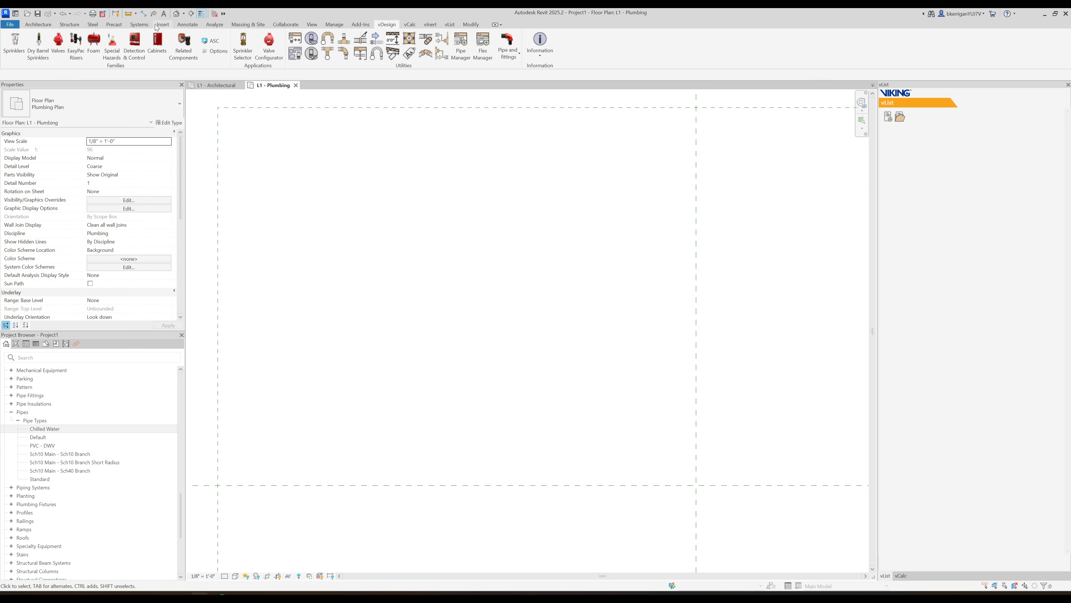
# Step: Set up the Pipe command with a 4" diameter, 4' 0" middle elevation and the Sch10 Main - Sch10 Branch type
pyautogui.click(141, 26)
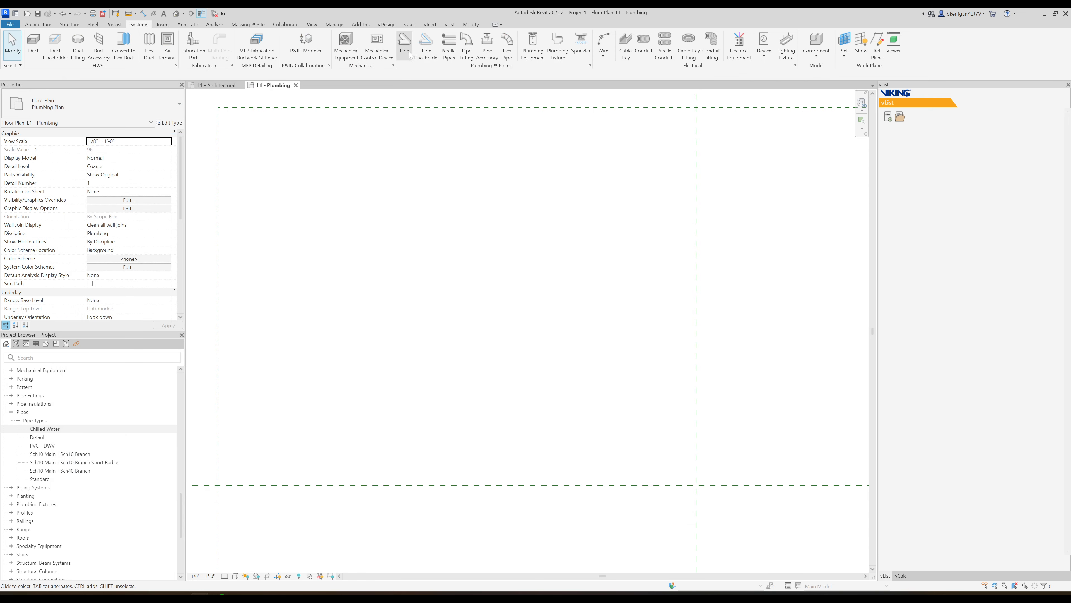
pyautogui.click(404, 43)
pyautogui.click(196, 75)
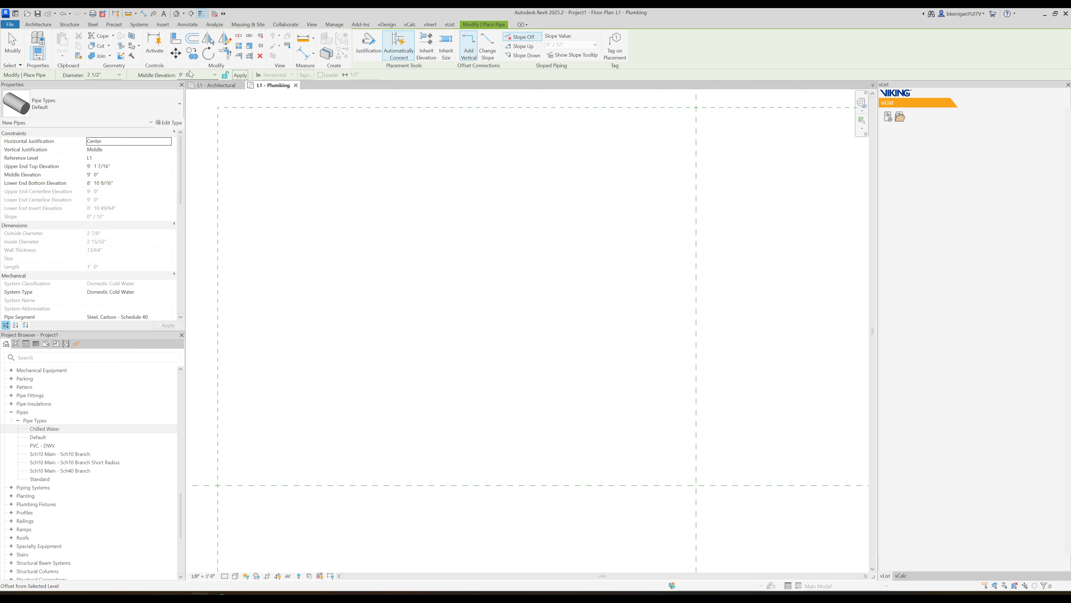
pyautogui.write('4')
pyautogui.click(119, 74)
pyautogui.click(101, 144)
pyautogui.click(108, 106)
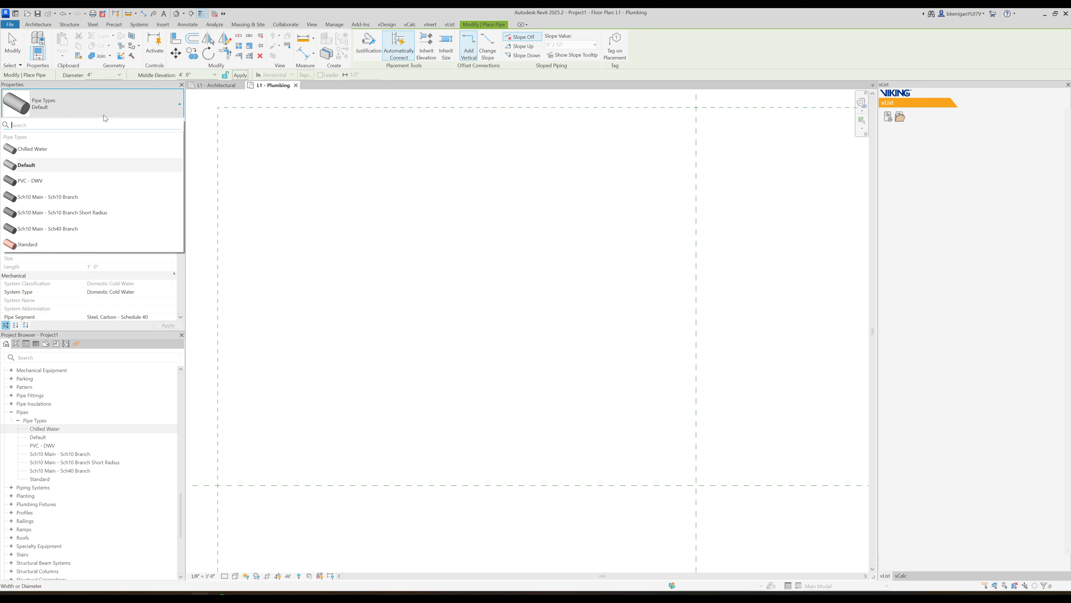
pyautogui.click(76, 196)
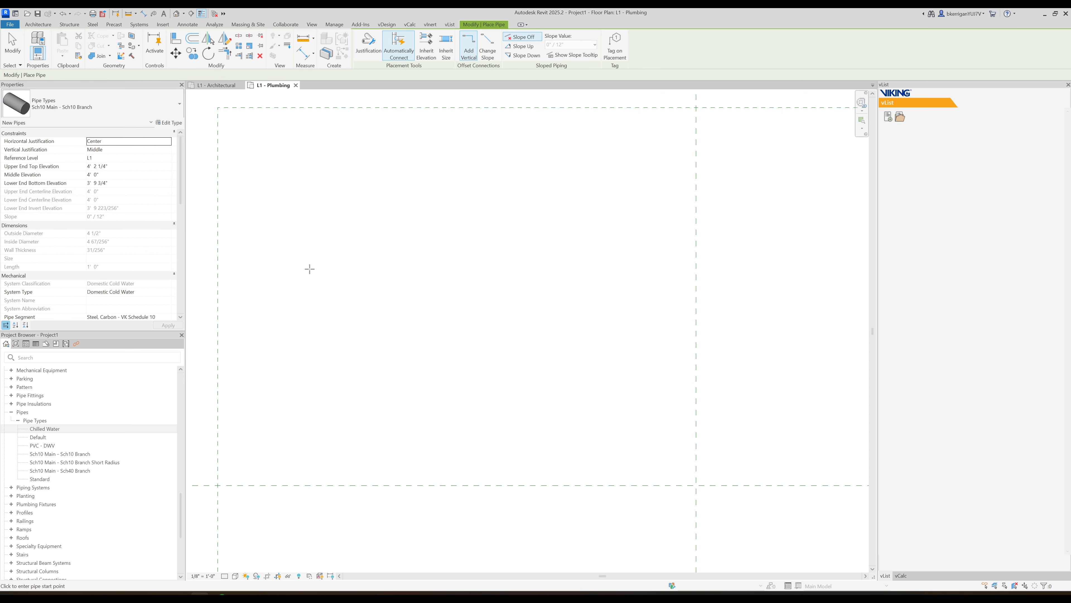
# Step: Draw an L-shaped pipe run in the upper-left area of the L1 plumbing plan, running down and then right
pyautogui.click(310, 191)
pyautogui.click(311, 221)
pyautogui.click(371, 222)
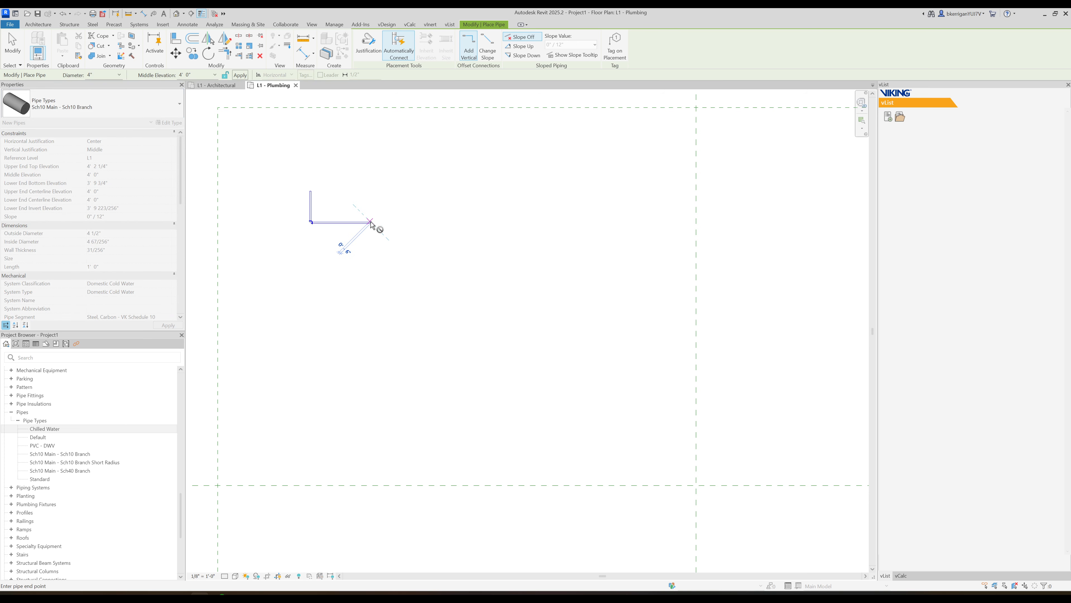
pyautogui.press('Escape')
pyautogui.press('Escape')
# Step: Set new pipes to the Sch10 Main - Sch10 Branch Short Radius type with the Fire Protection Wet system type
pyautogui.click(121, 113)
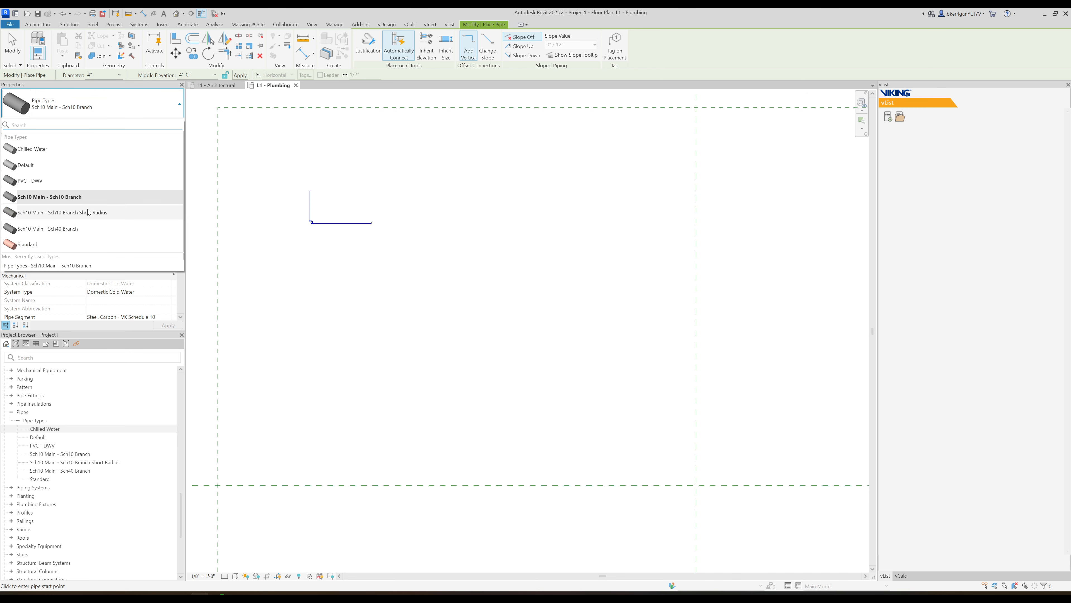
pyautogui.click(89, 213)
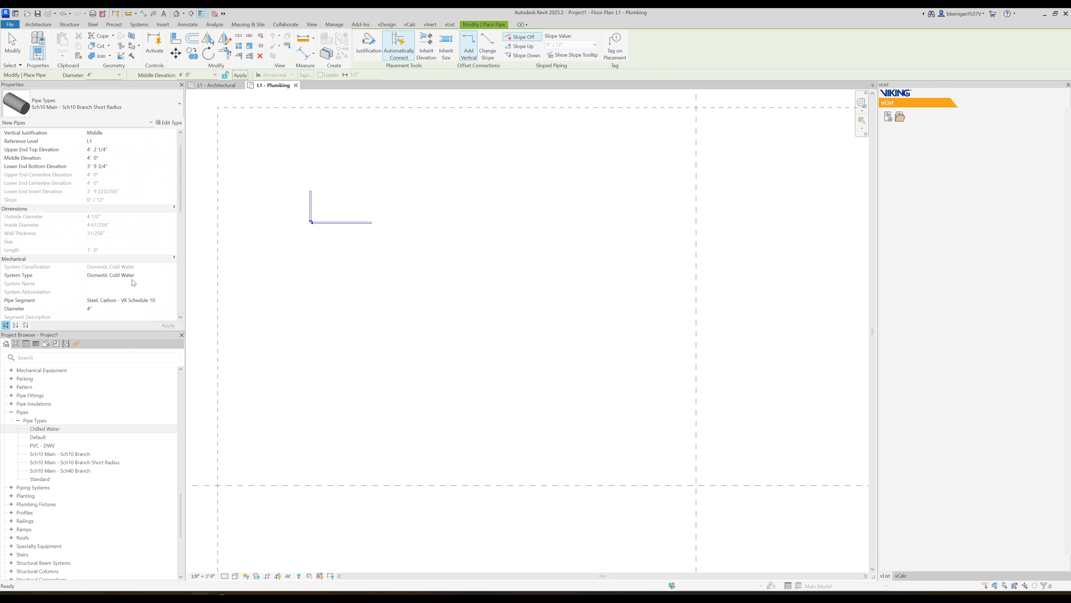
pyautogui.click(165, 275)
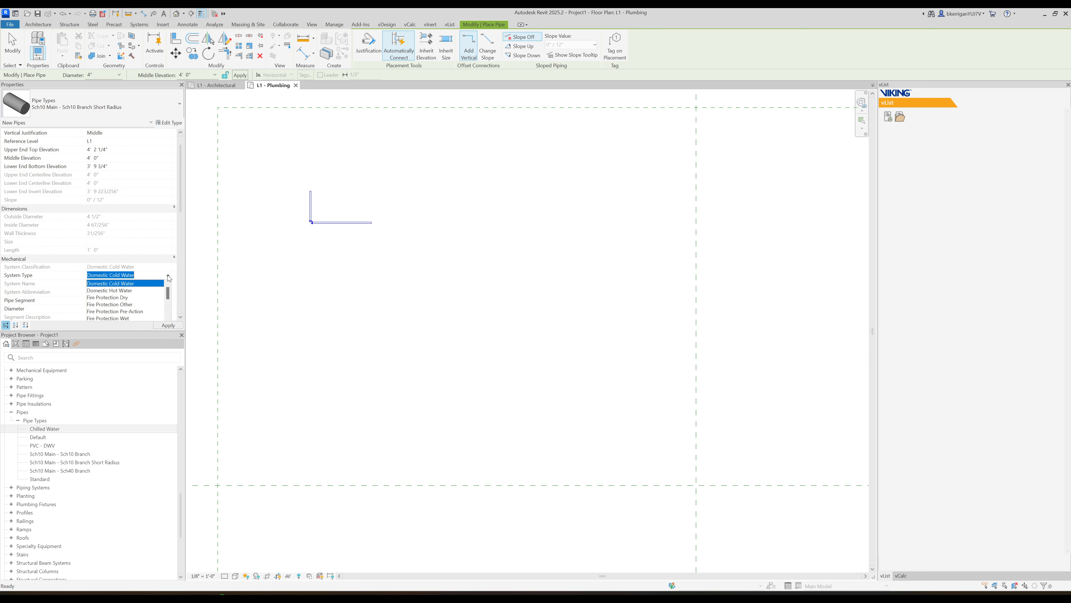
pyautogui.click(131, 297)
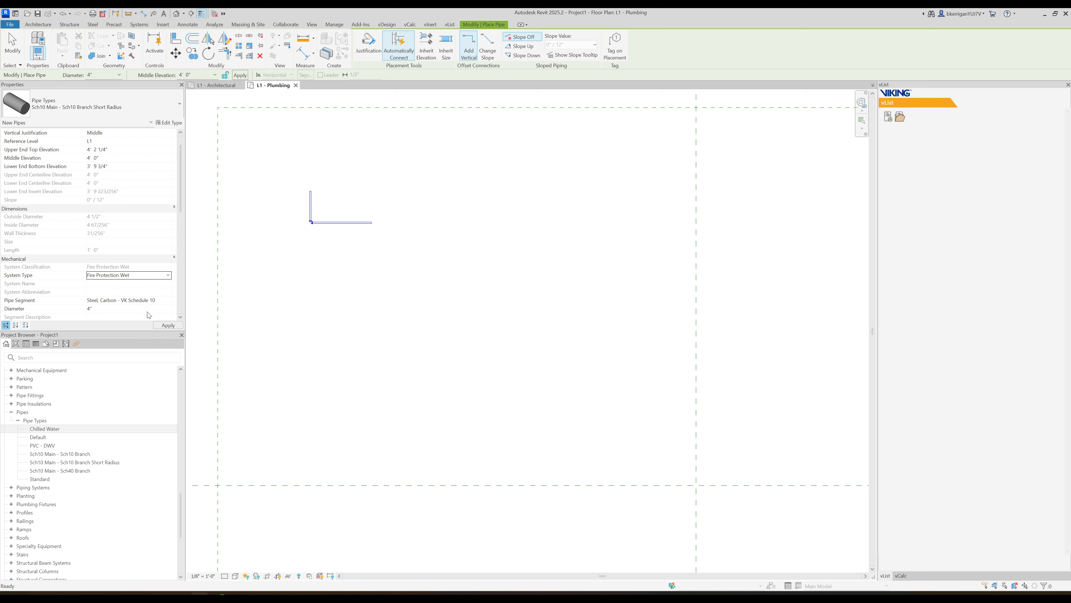
pyautogui.click(167, 325)
# Step: Draw a second L-shaped pipe run below the first one, running up and then right to align with its ends
pyautogui.click(311, 270)
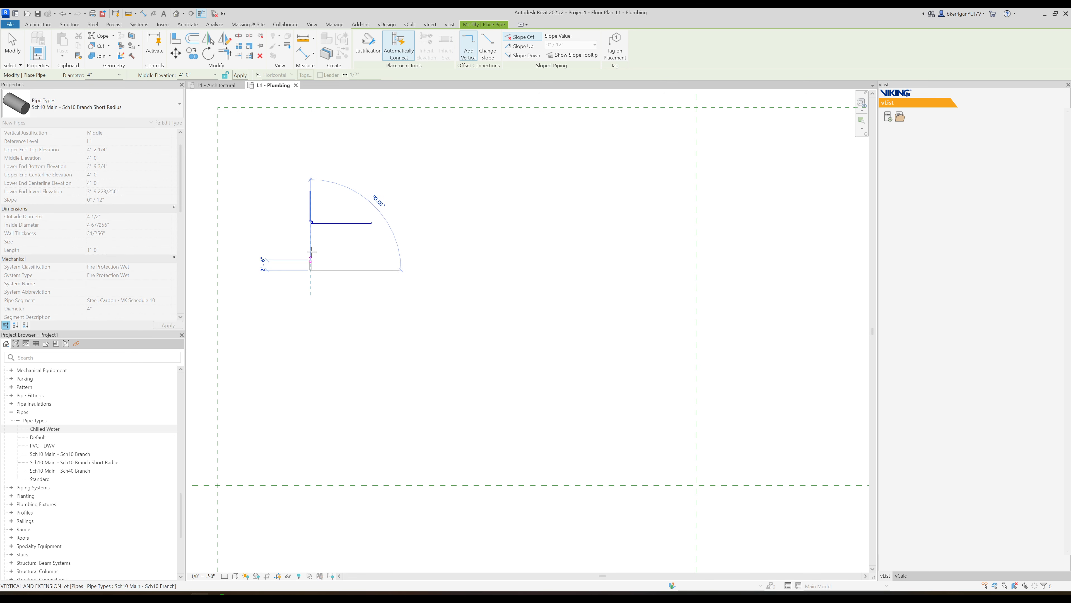
pyautogui.click(311, 244)
pyautogui.click(371, 244)
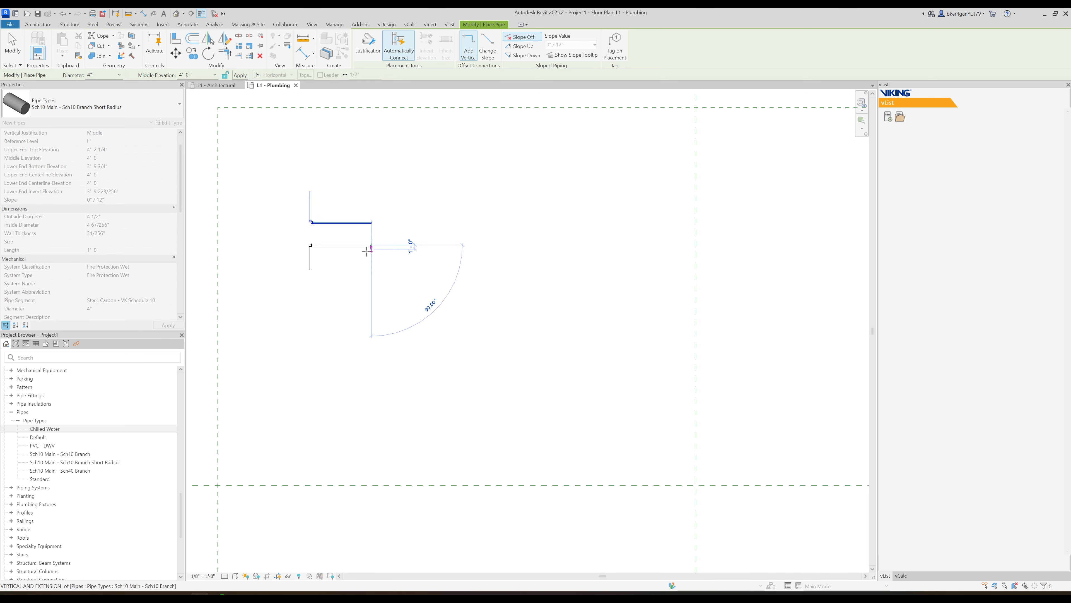
pyautogui.press('Escape')
pyautogui.scroll(1, 219, 239)
pyautogui.press('Escape')
# Step: Set the plumbing plan's visual style to Shaded, framing the corner elbows of both pipe runs
pyautogui.scroll(5, 347, 238)
pyautogui.moveTo(368, 240); pyautogui.dragTo(302, 287, button='middle')
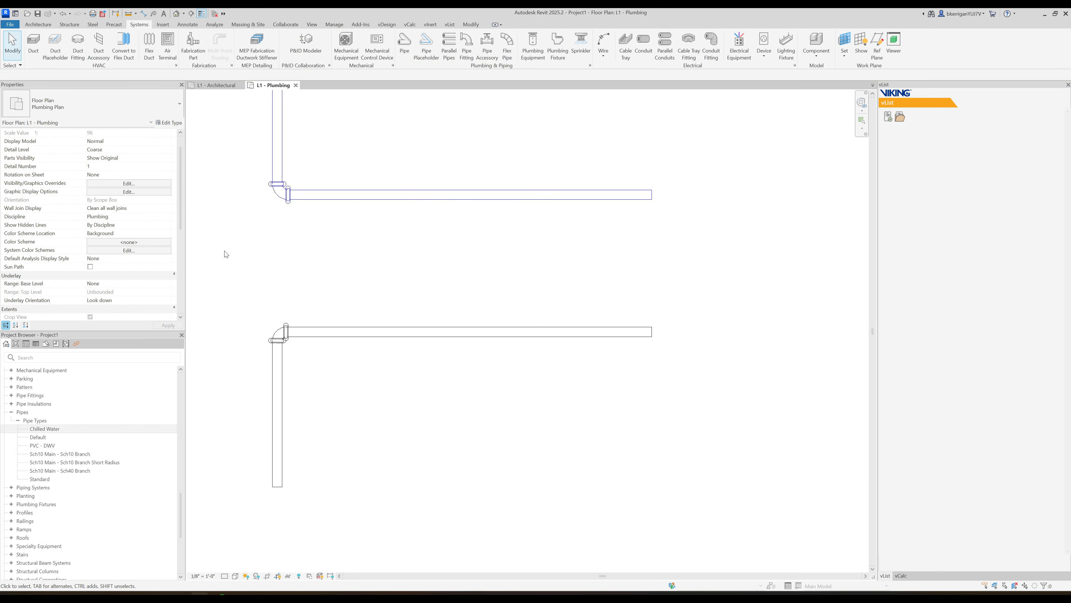
pyautogui.click(235, 575)
pyautogui.click(259, 542)
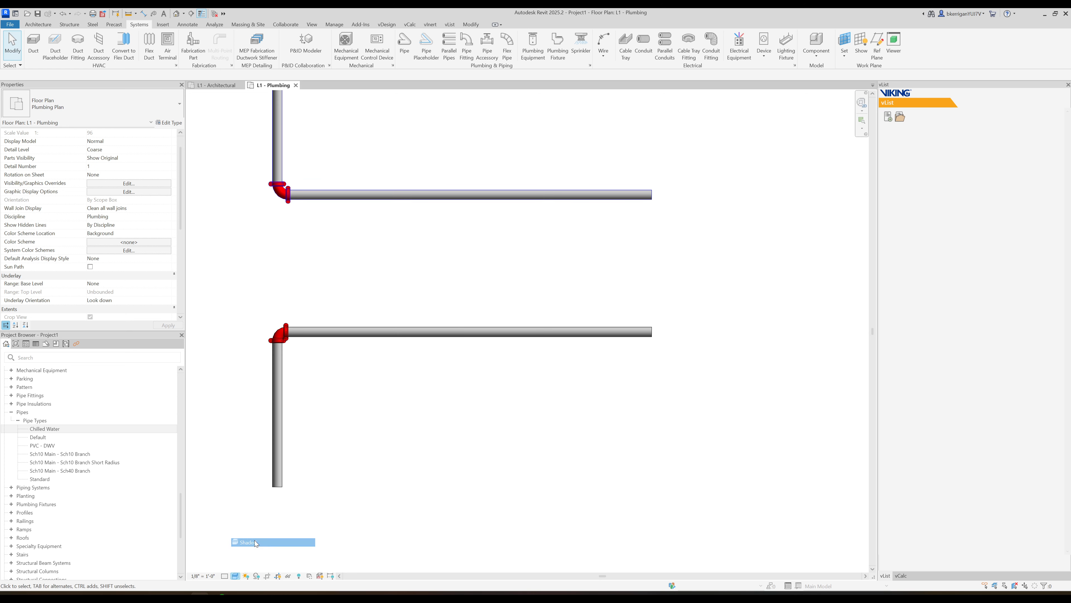
# Step: Compare the properties of the grooved elbows in the upper and lower pipe runs
pyautogui.click(286, 196)
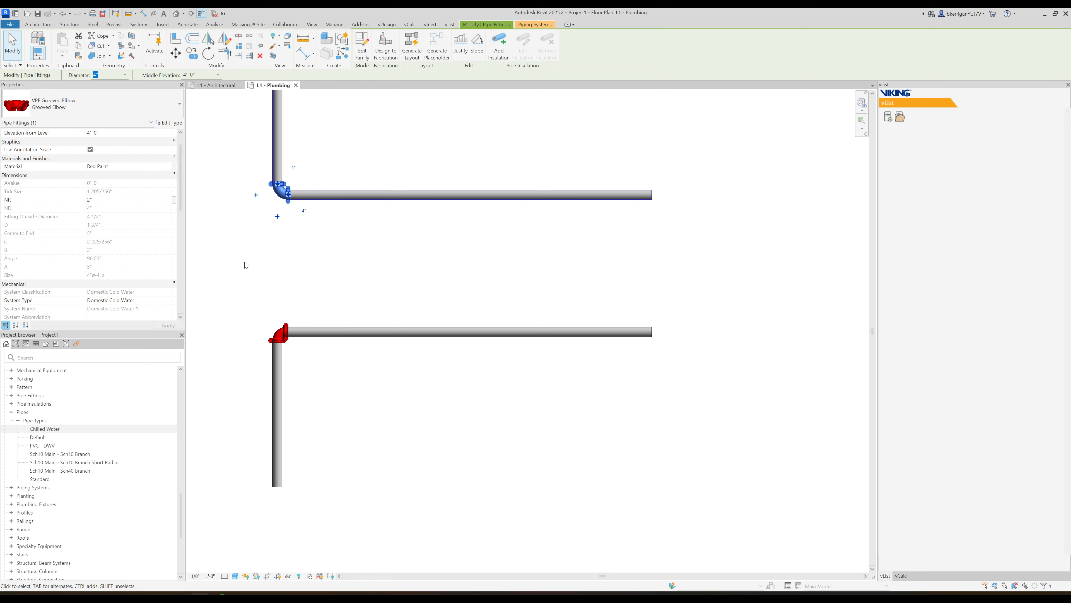
pyautogui.click(285, 329)
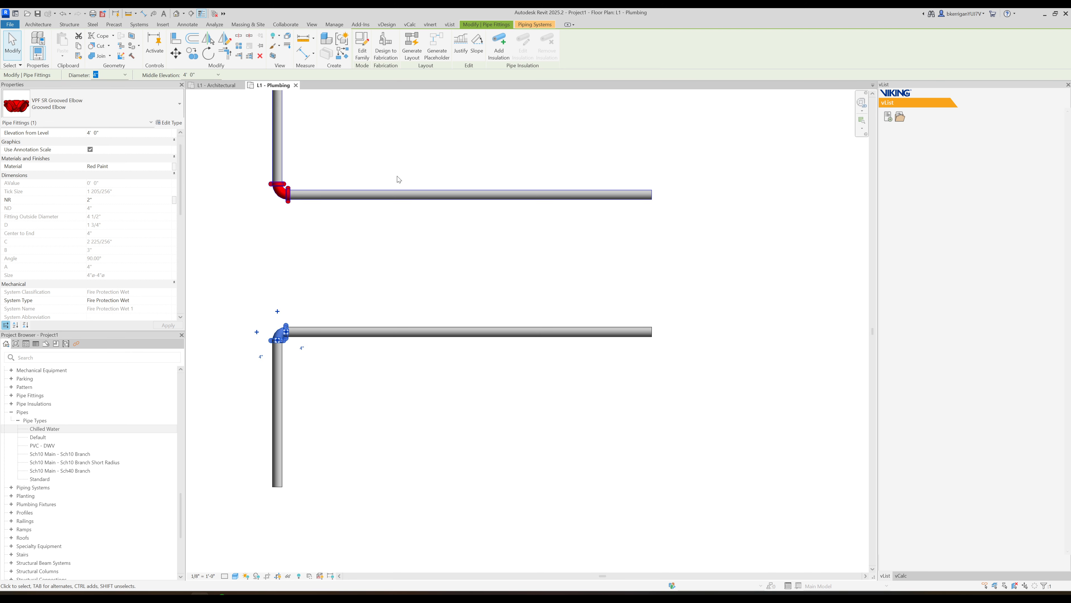
pyautogui.click(460, 286)
# Step: Draw a 3" branch pipe about 2' 8" long upward from the upper run's horizontal pipe, using Create Similar on that pipe
pyautogui.scroll(-1, 333, 240)
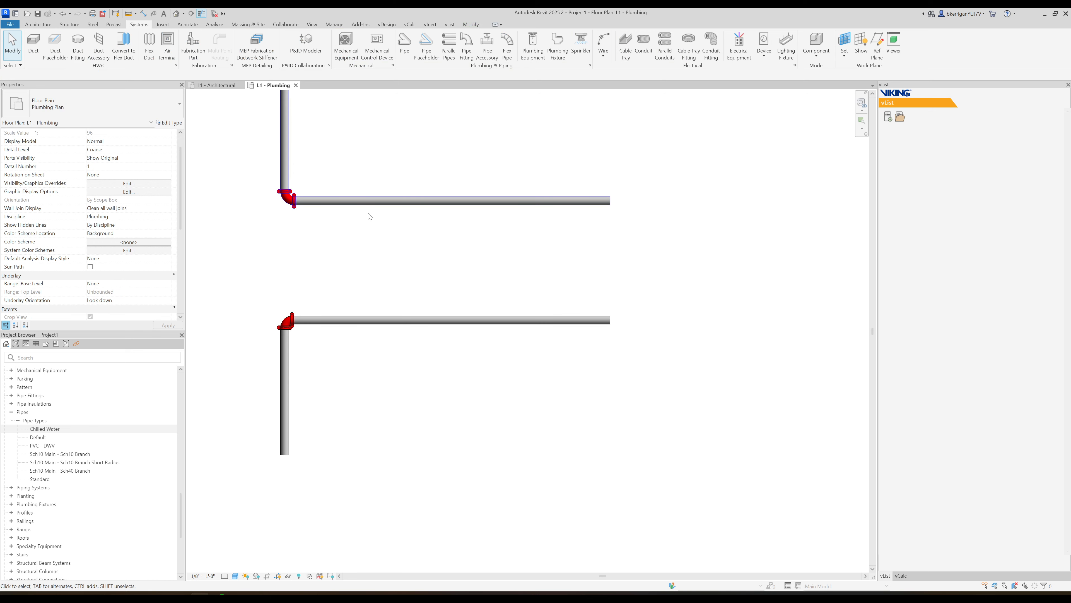
pyautogui.click(400, 203)
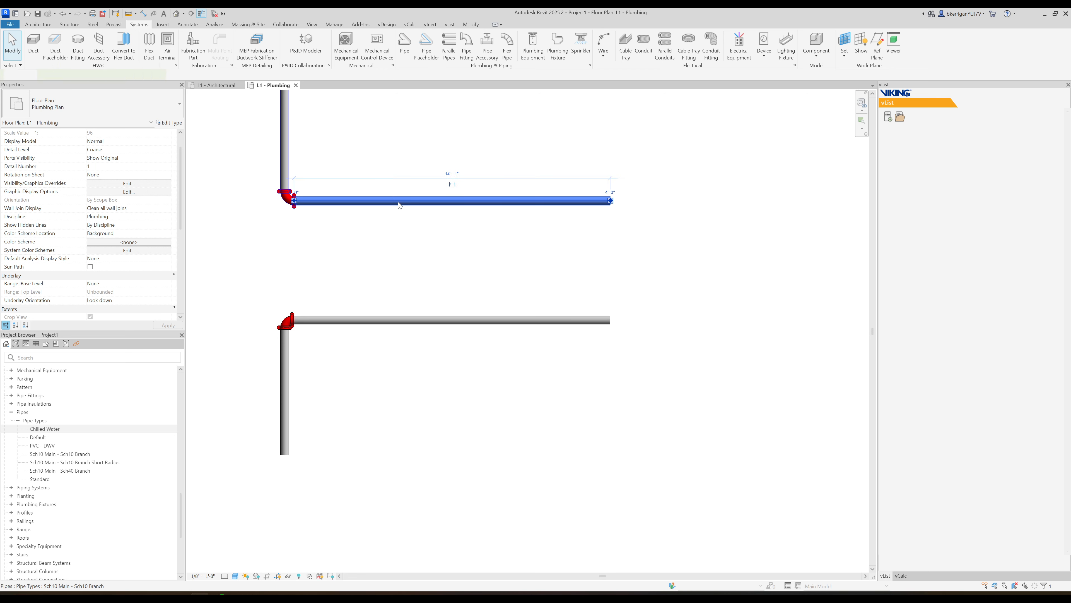
pyautogui.rightClick(400, 203)
pyautogui.click(433, 265)
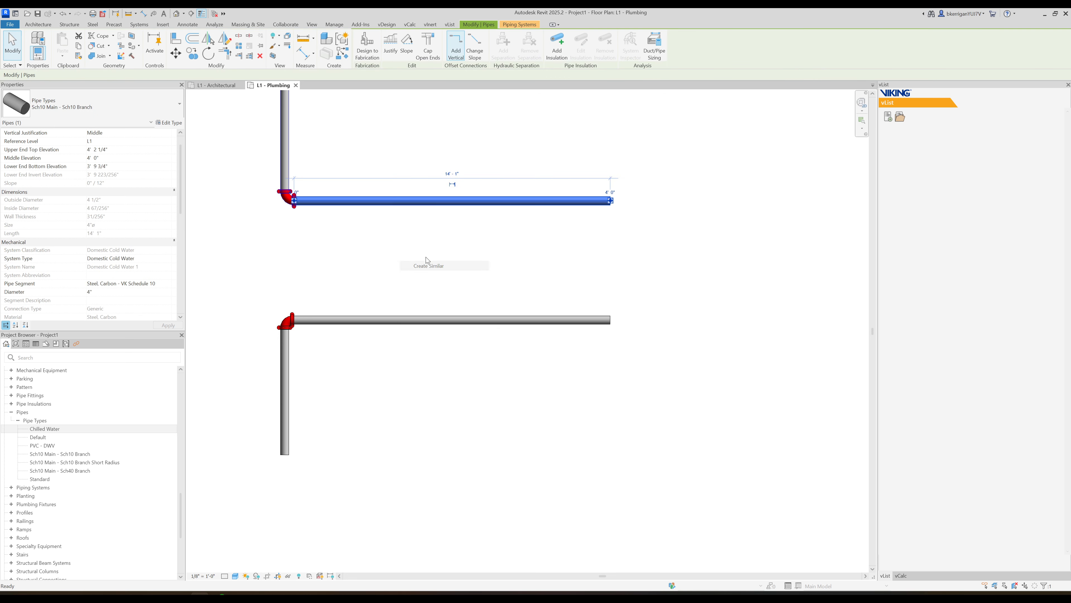
pyautogui.click(396, 200)
pyautogui.click(120, 75)
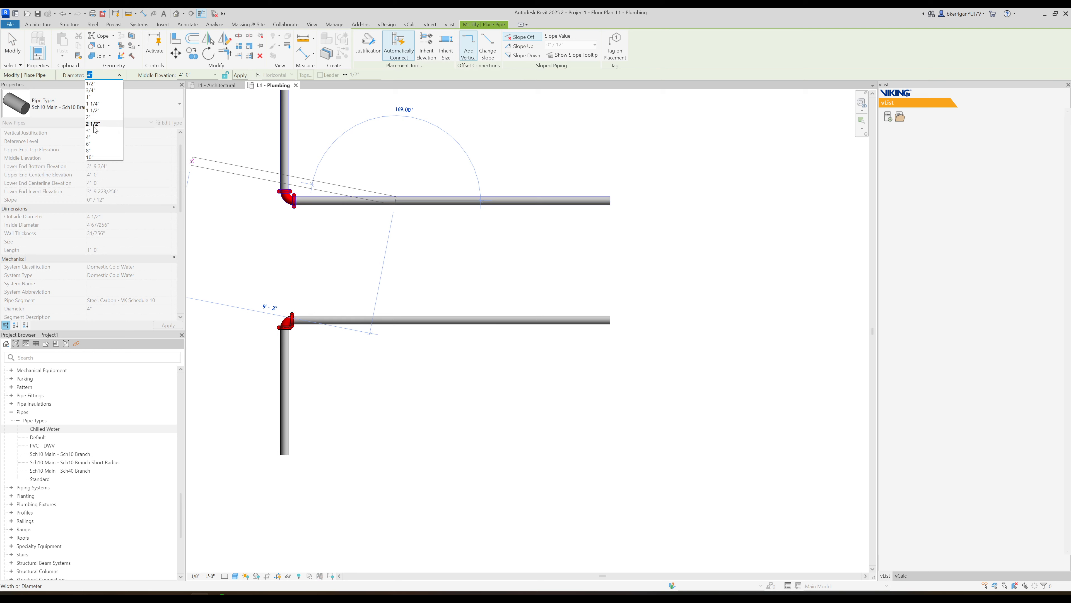
pyautogui.click(103, 127)
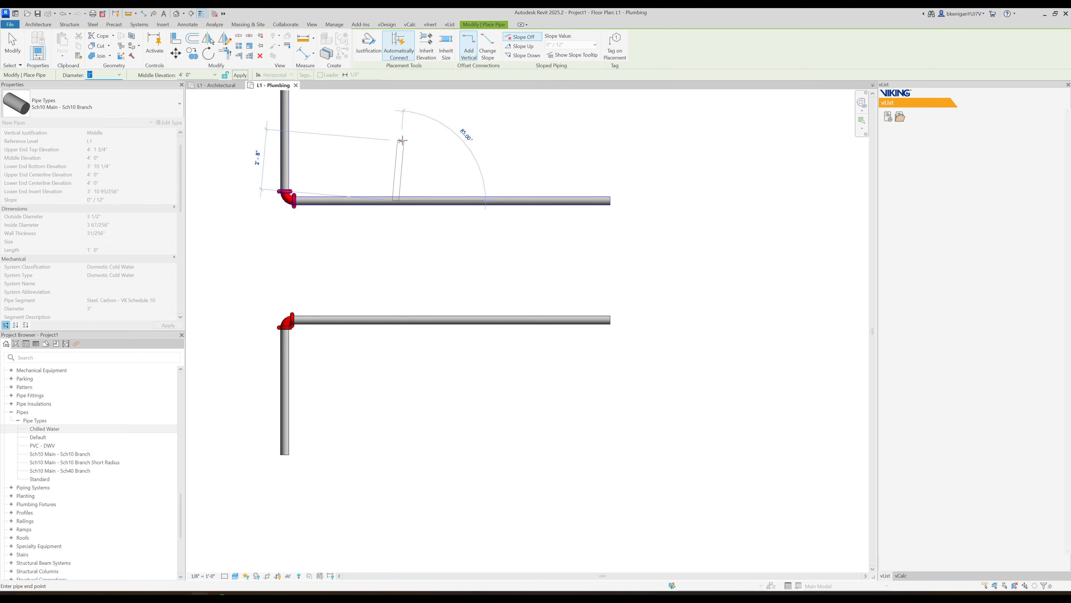
pyautogui.click(396, 140)
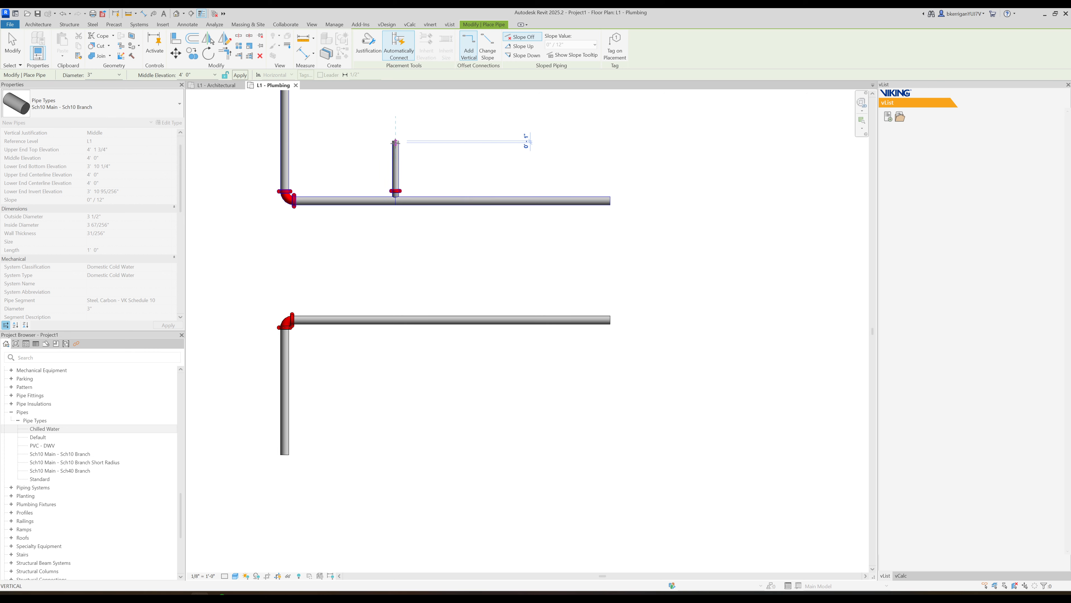
pyautogui.press('Escape')
pyautogui.press('Escape')
# Step: Try the VPF Grooved Tee type on the fitting that joins the 3" branch to the main
pyautogui.scroll(4, 403, 182)
pyautogui.scroll(3, 423, 219)
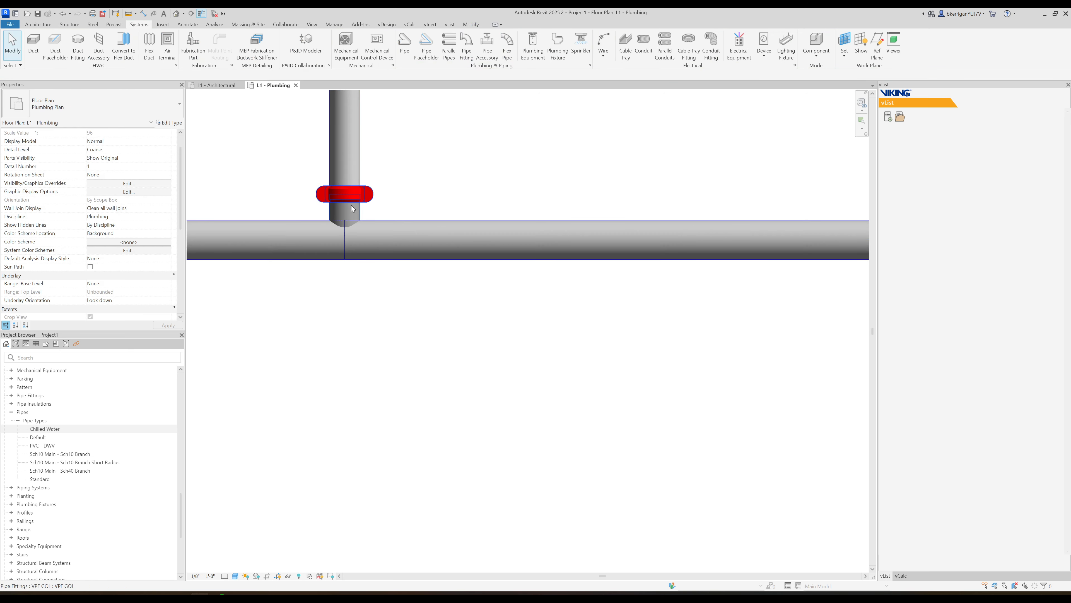
pyautogui.click(373, 198)
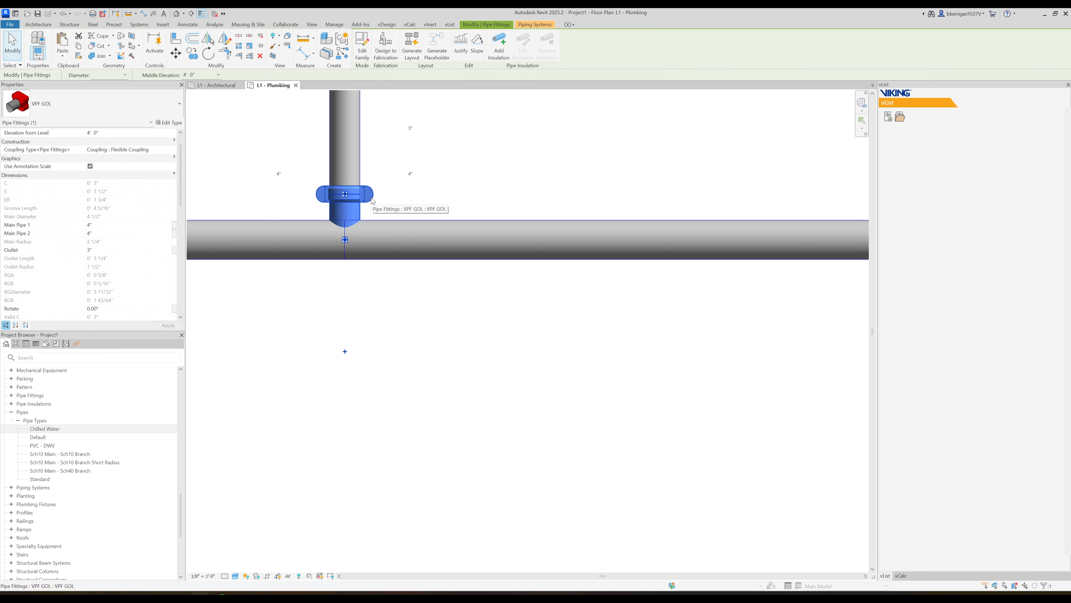
pyautogui.click(83, 114)
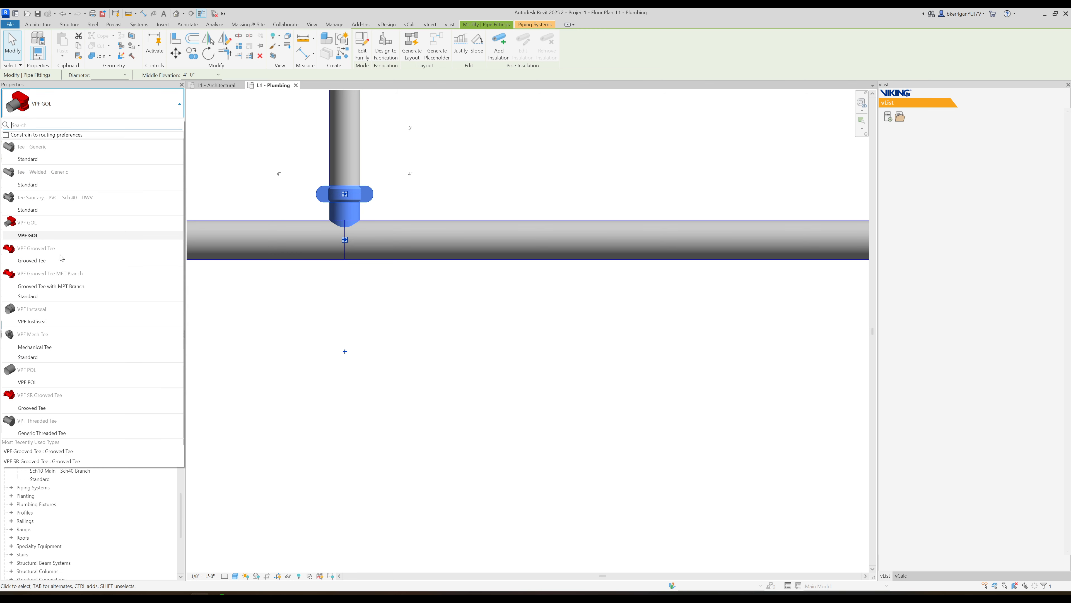
pyautogui.moveTo(71, 259)
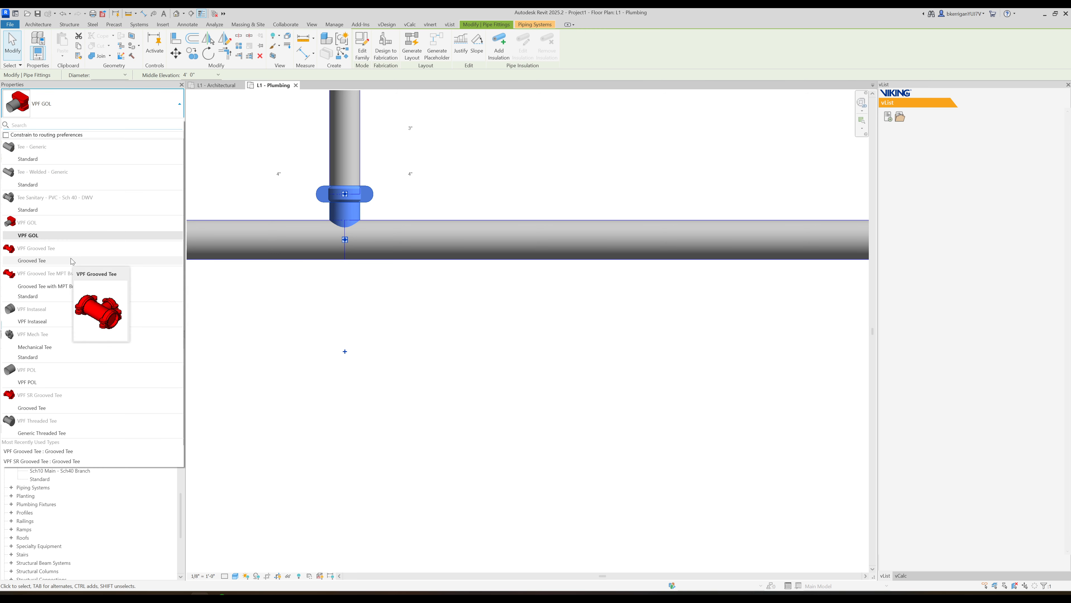
pyautogui.click(32, 261)
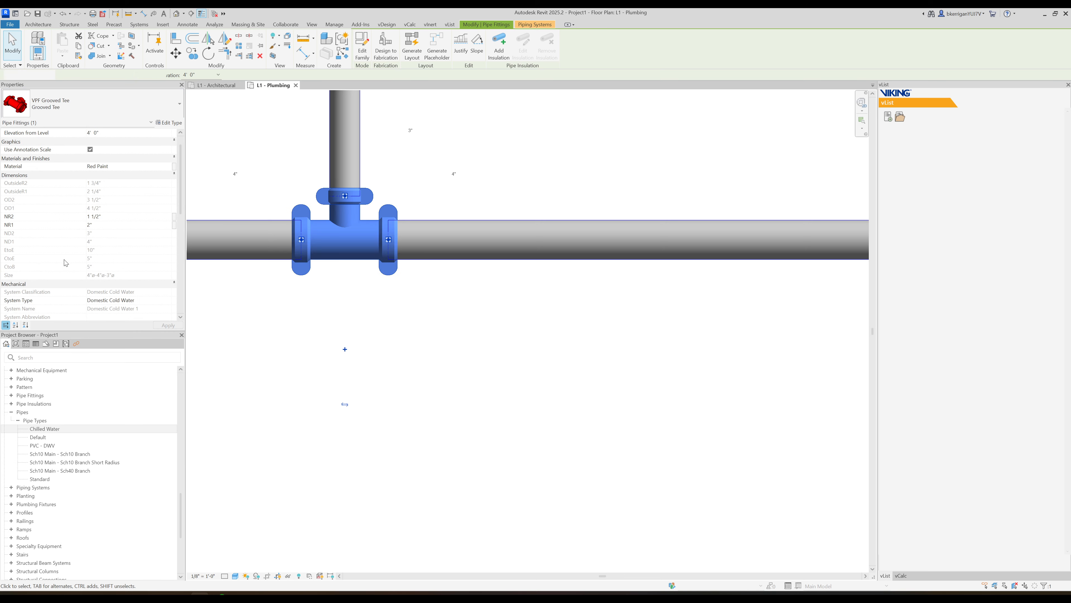
pyautogui.click(465, 335)
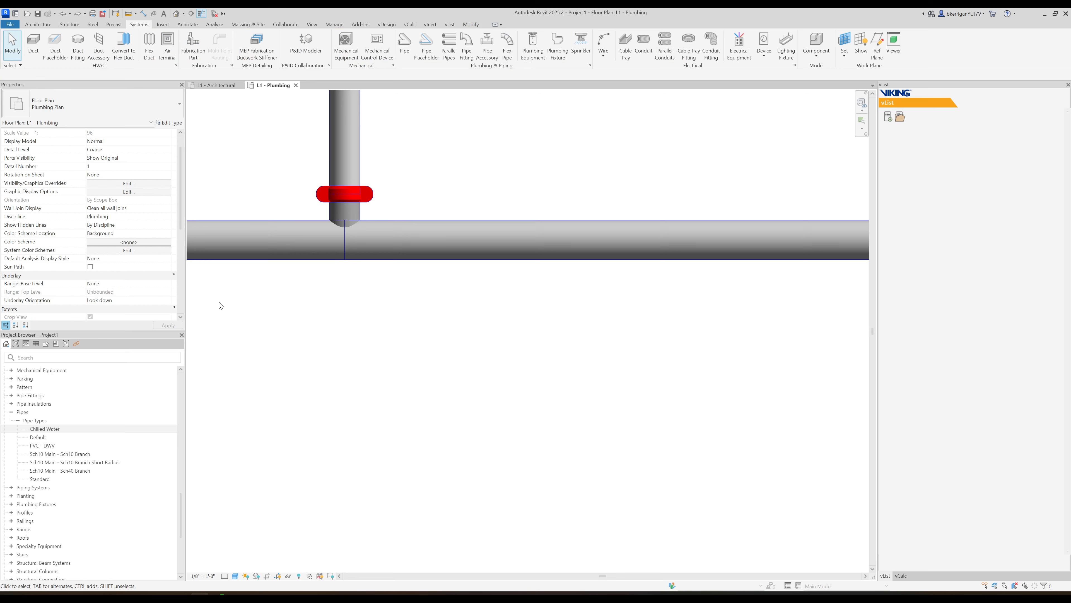
# Step: Try a 3" diameter on the main pipe to the right of the branch outlet
pyautogui.scroll(-1, 417, 213)
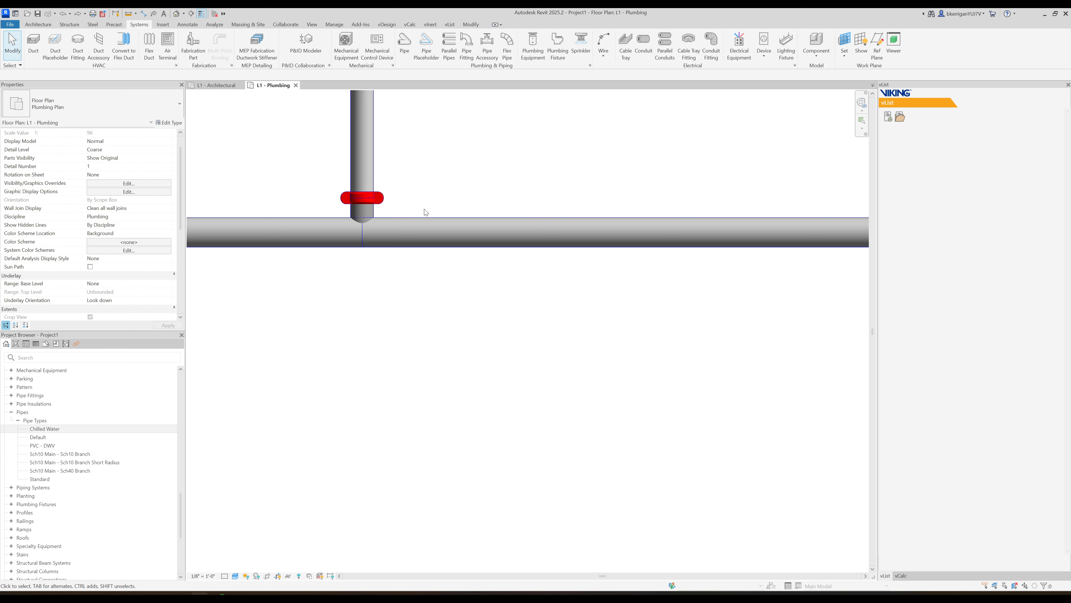
pyautogui.click(422, 235)
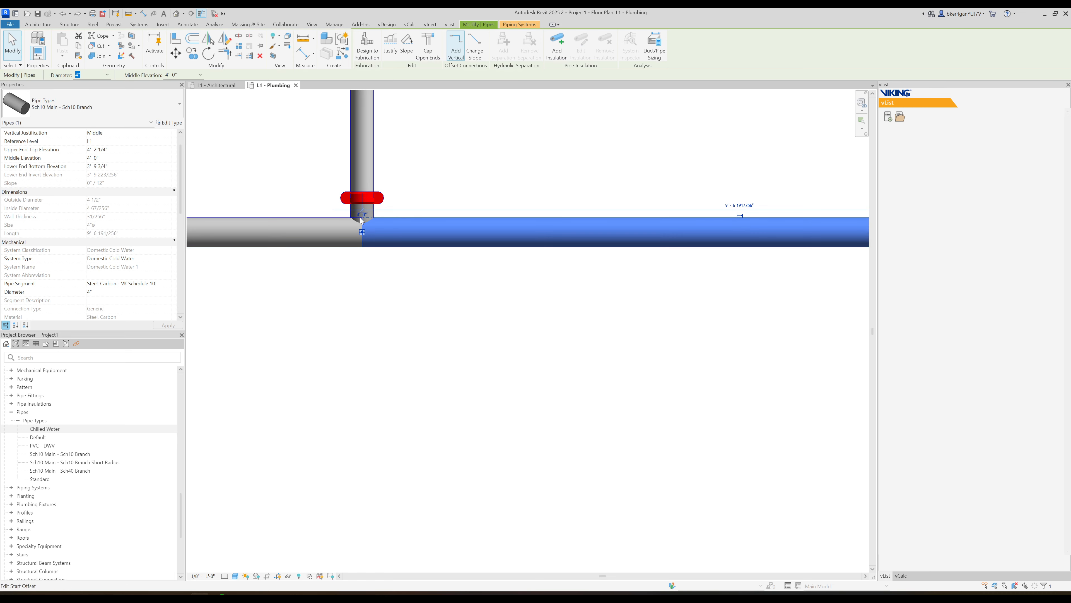
pyautogui.click(107, 75)
pyautogui.click(84, 130)
pyautogui.click(649, 385)
pyautogui.scroll(-2, 520, 332)
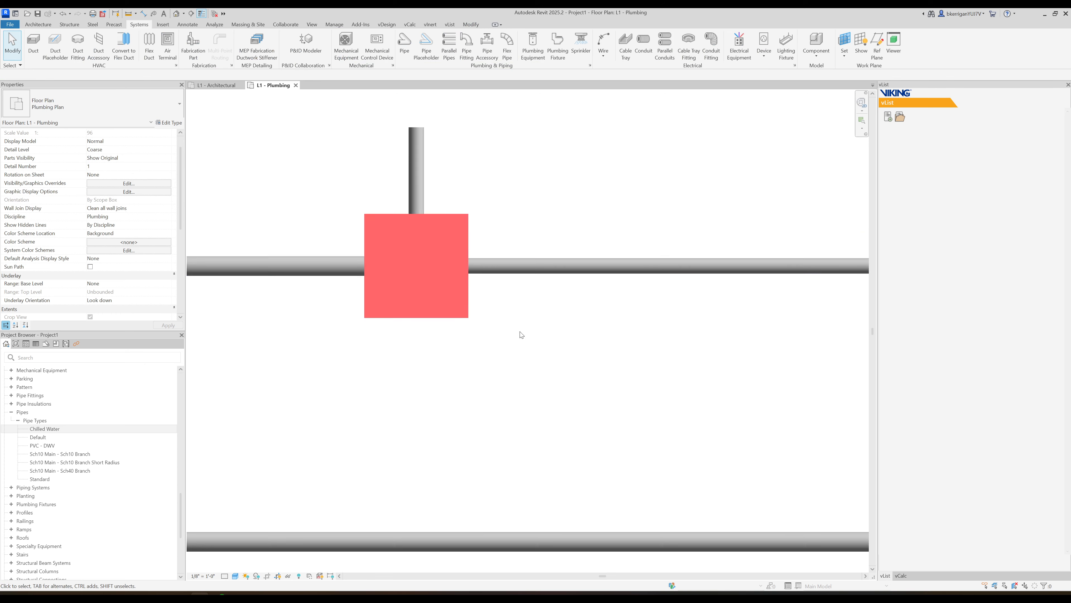
pyautogui.scroll(-1, 502, 329)
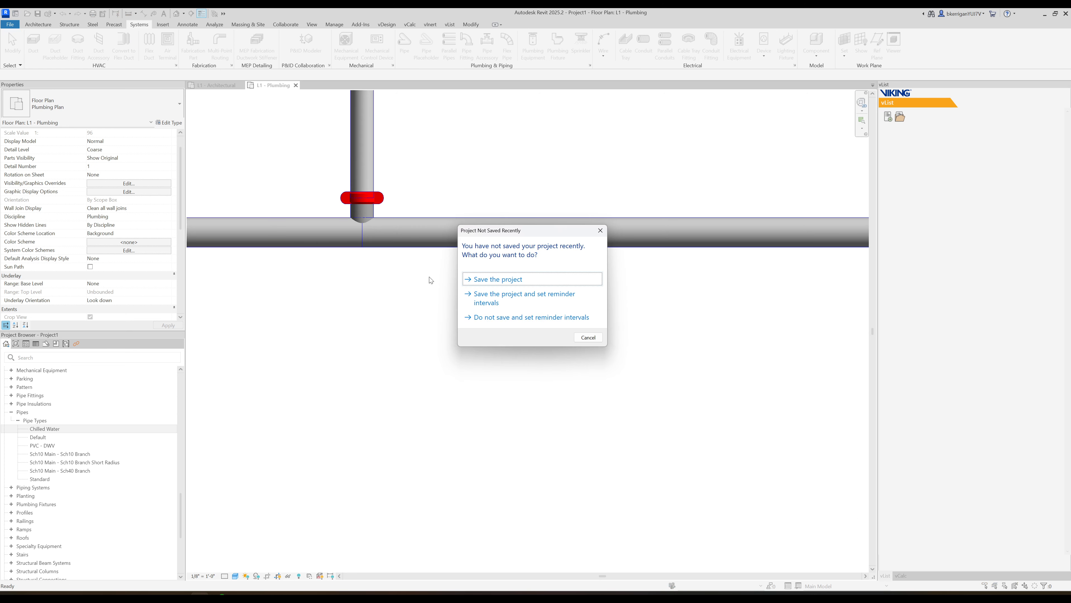
# Step: Dismiss the save reminder without saving and add a second outlet to the branch fitting on the opposite side of the main
pyautogui.click(588, 337)
pyautogui.moveTo(438, 285); pyautogui.dragTo(479, 341, button='middle')
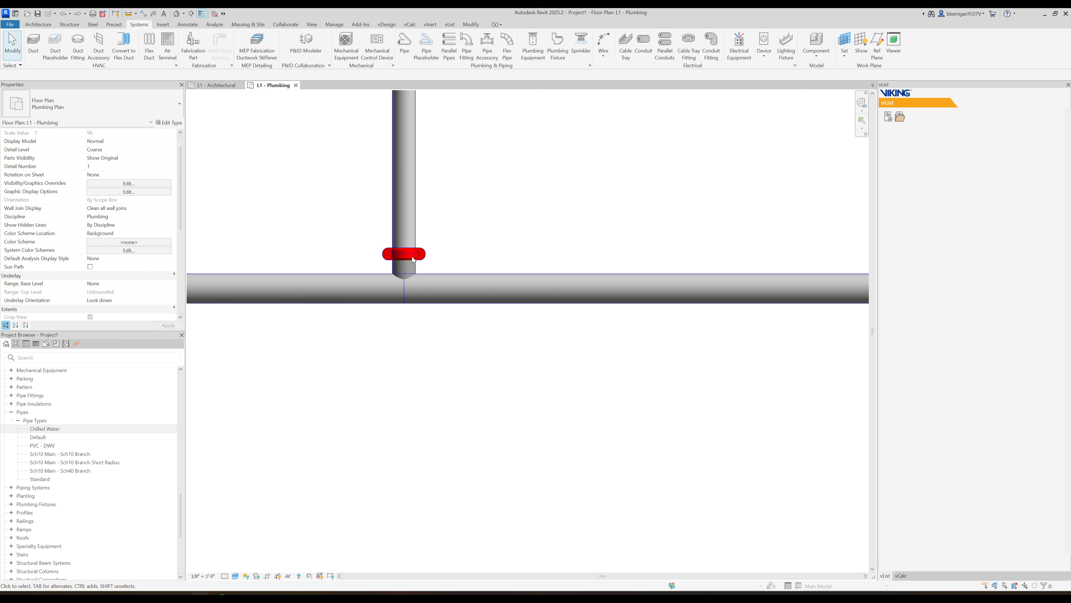
pyautogui.click(436, 254)
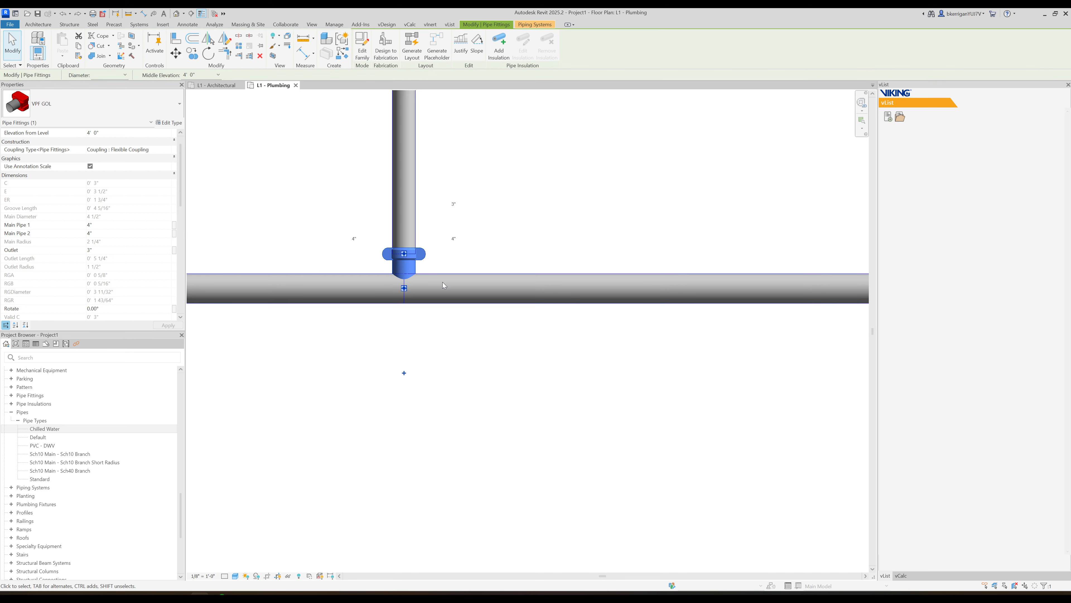
pyautogui.click(405, 375)
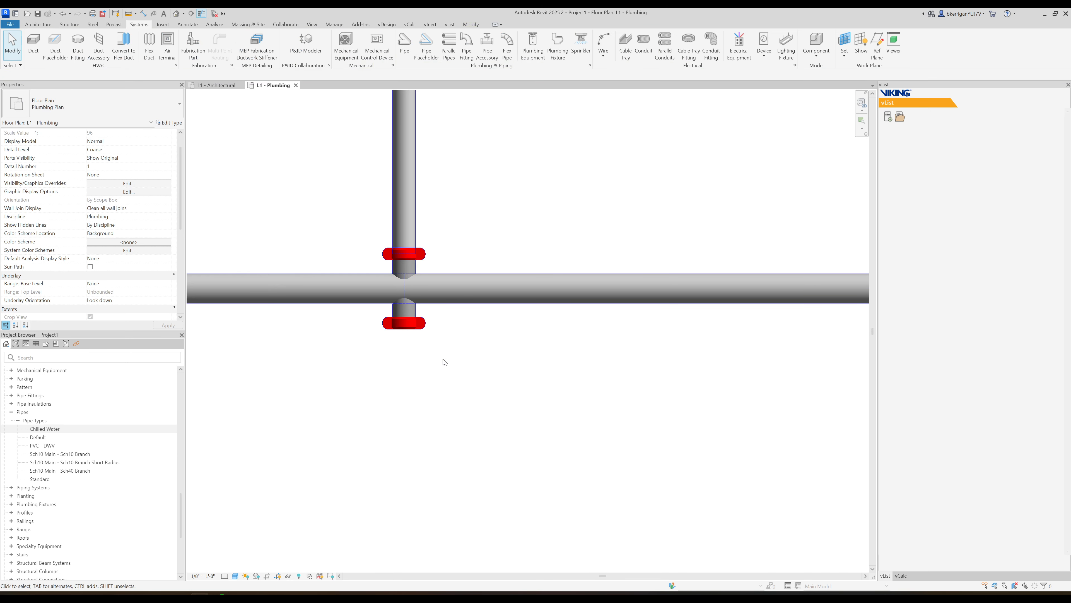
# Step: Set the upper branch pipe's diameter to 1 1/2" and then reduce it to 1 1/4"
pyautogui.moveTo(444, 362); pyautogui.dragTo(418, 328, button='middle')
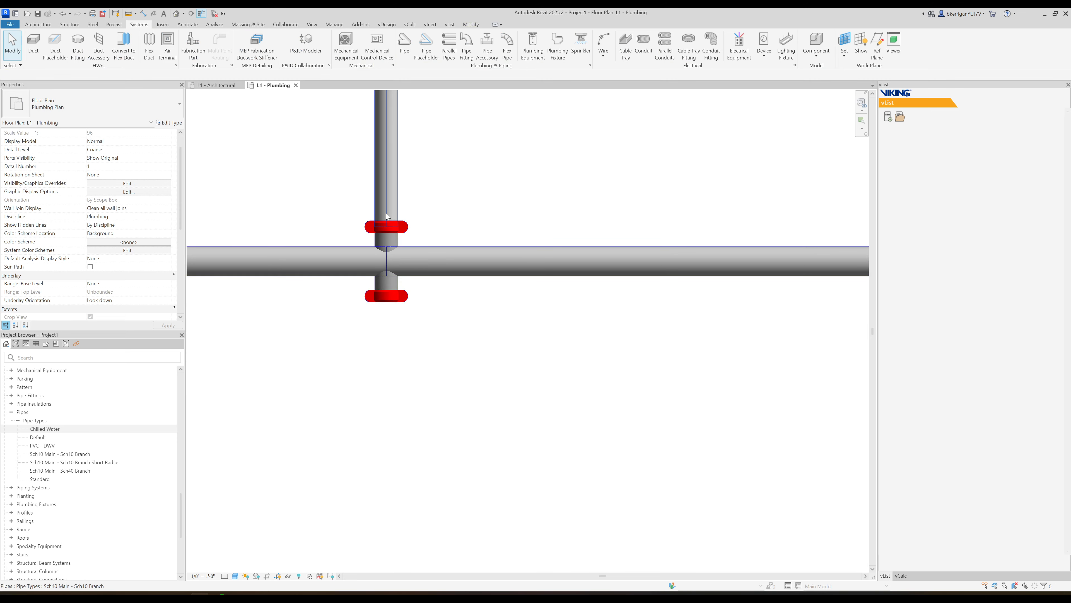
pyautogui.click(401, 186)
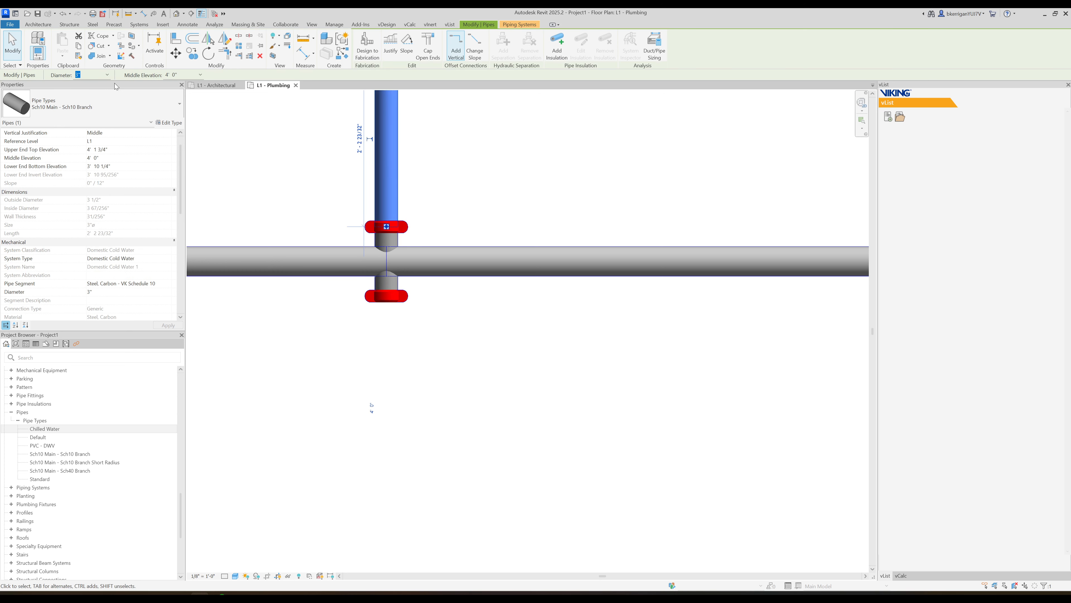
pyautogui.click(108, 76)
pyautogui.click(87, 113)
pyautogui.click(108, 75)
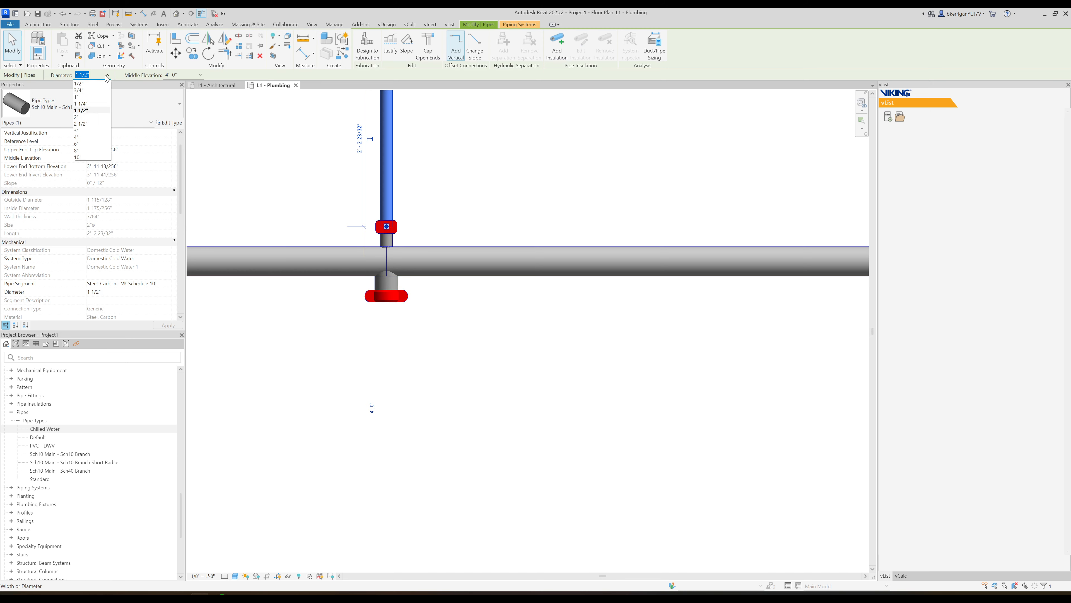
pyautogui.click(92, 107)
# Step: Turn on Outlet B Use Override for the welded outlet fitting on the main, with POL as the override type
pyautogui.scroll(2, 384, 243)
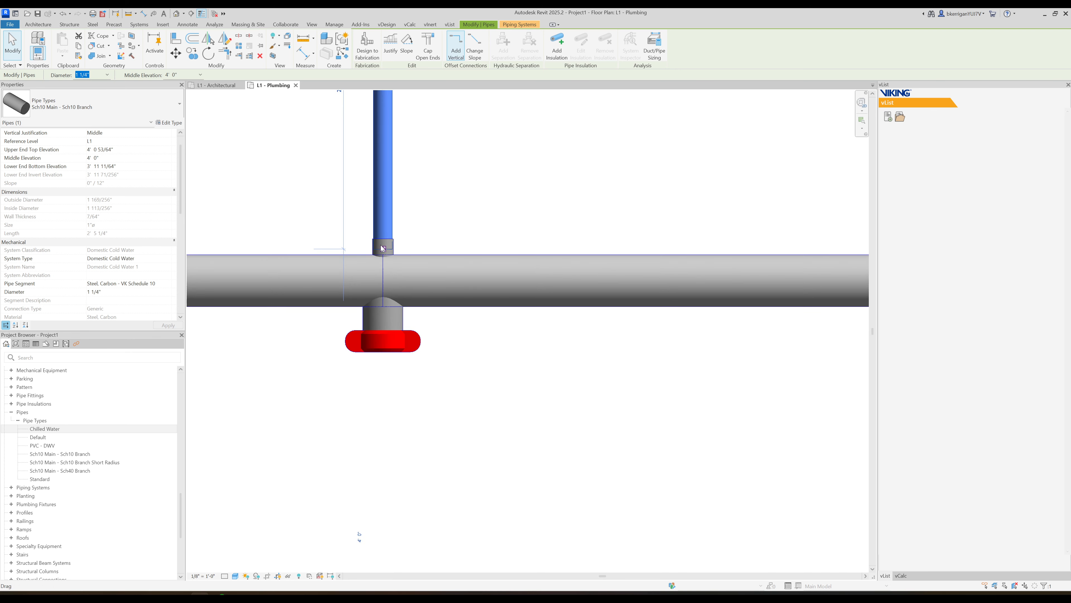
pyautogui.click(480, 374)
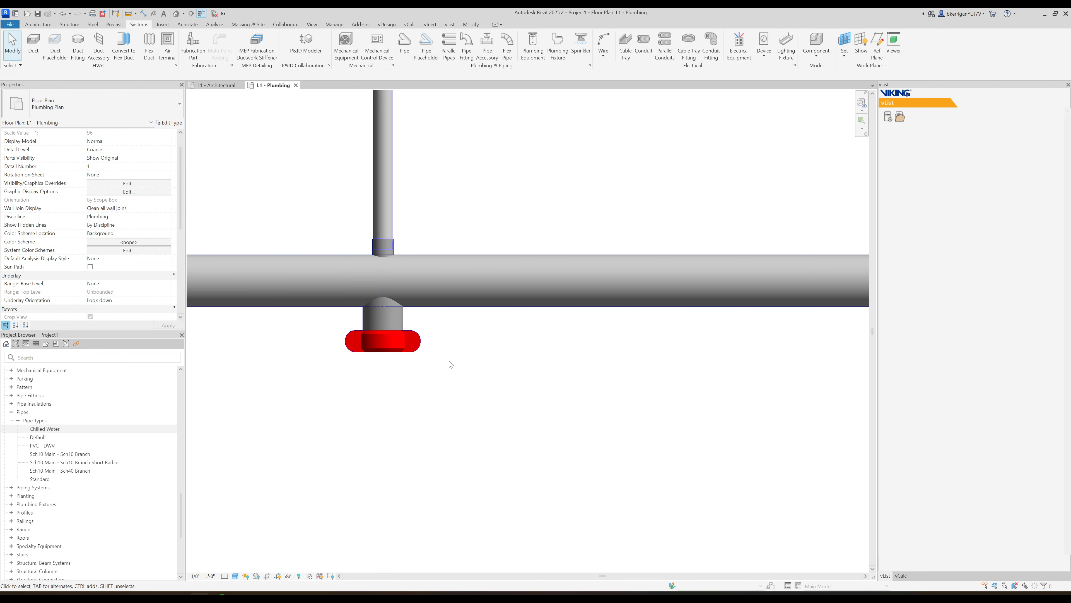
pyautogui.click(414, 353)
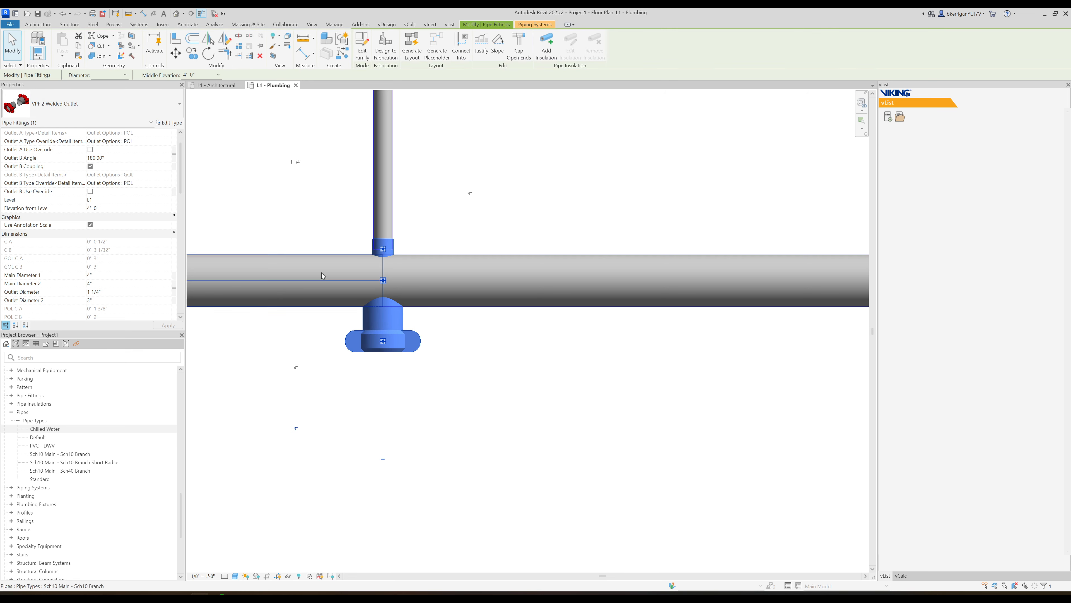
pyautogui.scroll(1, 99, 207)
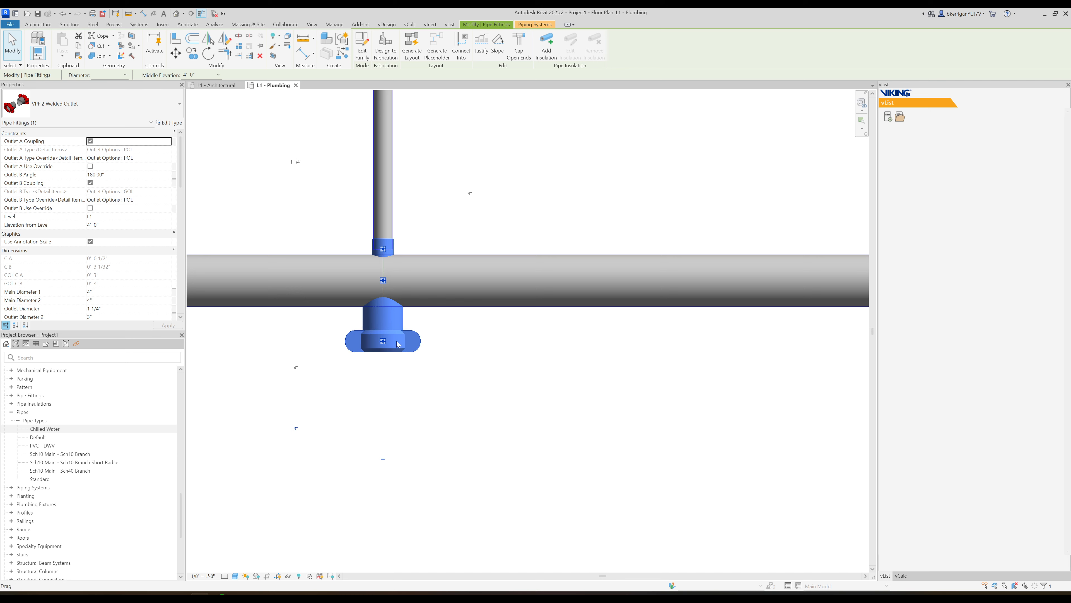
pyautogui.click(91, 208)
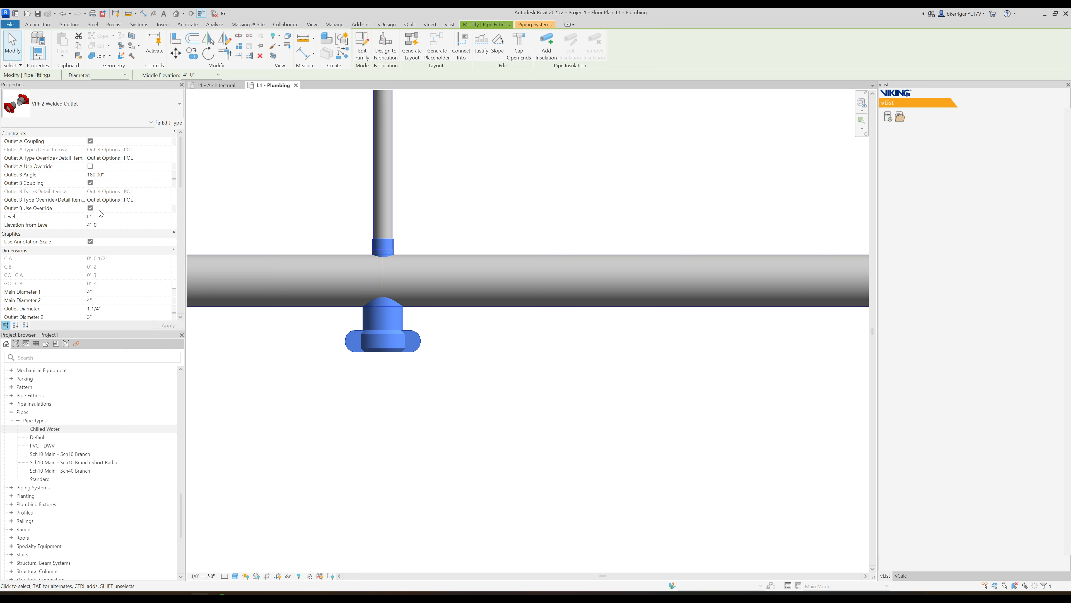
pyautogui.click(174, 326)
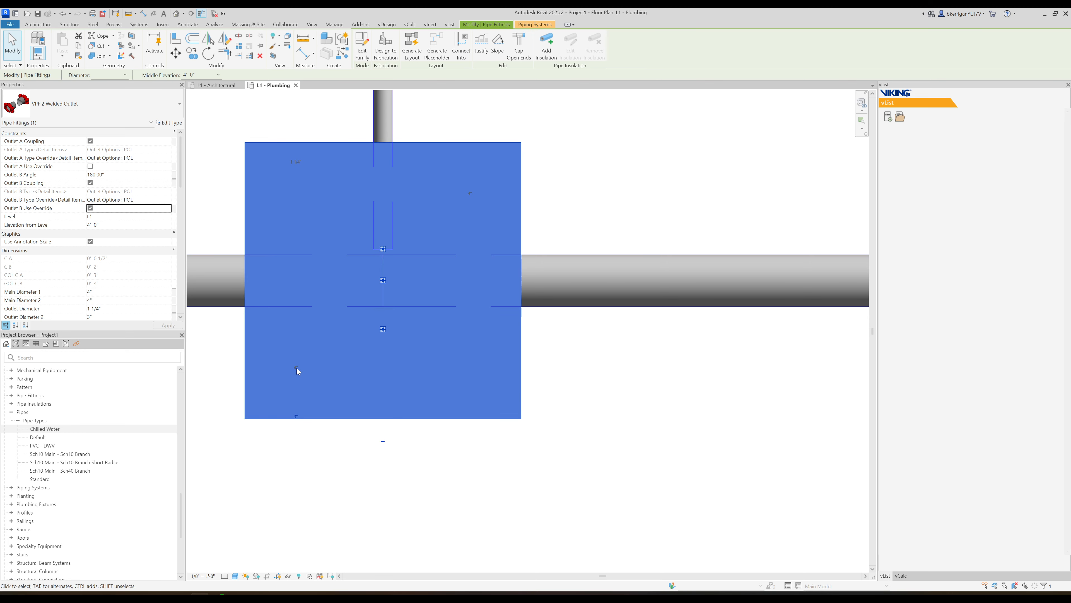
# Step: Set the diameter of the welded fitting's lower outlet to 2" and deselect the fitting
pyautogui.click(296, 416)
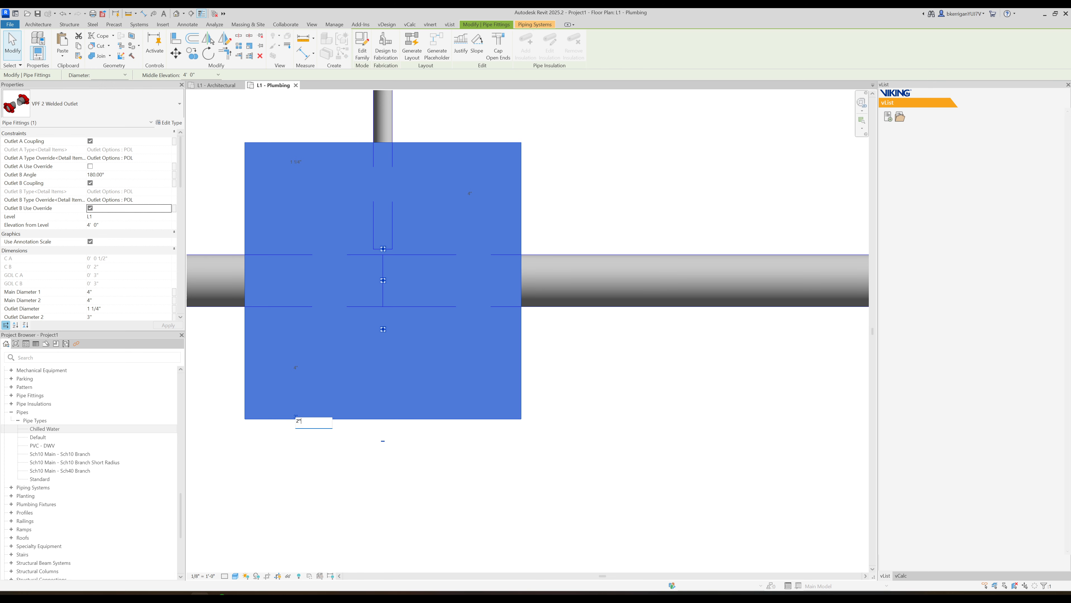
pyautogui.write('2"')
pyautogui.press('Return')
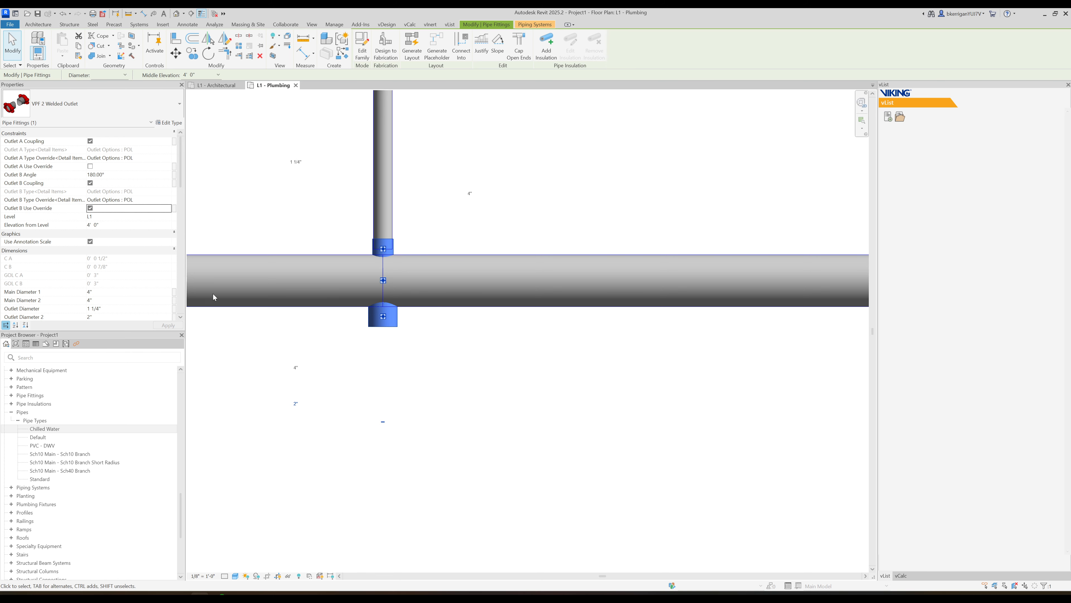
pyautogui.scroll(-4, 333, 374)
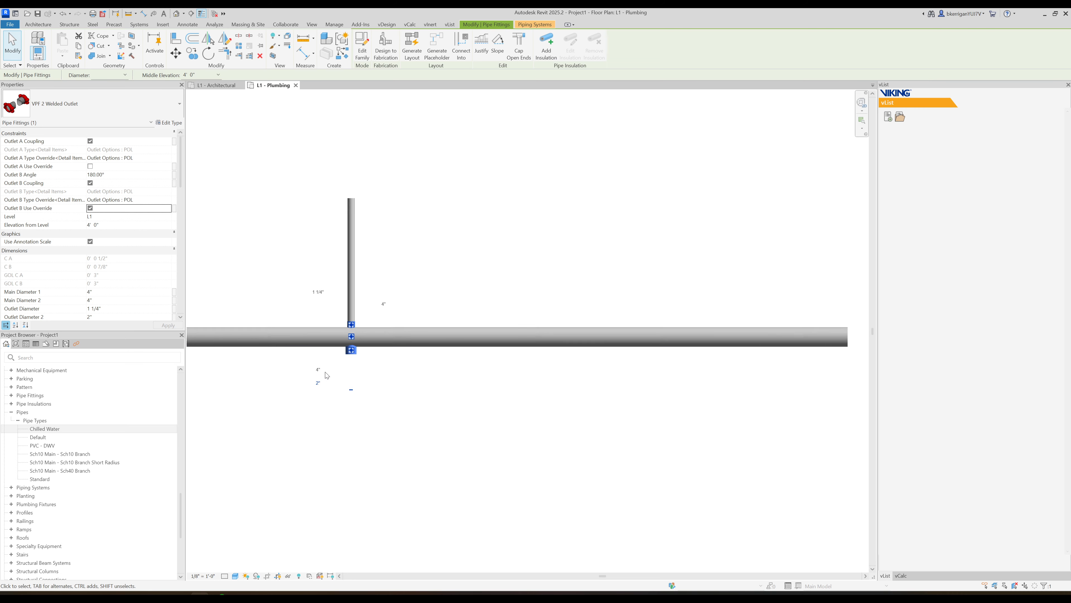
pyautogui.scroll(-1, 326, 372)
pyautogui.click(370, 376)
# Step: Bring both pipe runs into view and open the Viking Pipe Manager
pyautogui.scroll(-2, 370, 377)
pyautogui.moveTo(371, 375); pyautogui.dragTo(442, 304, button='middle')
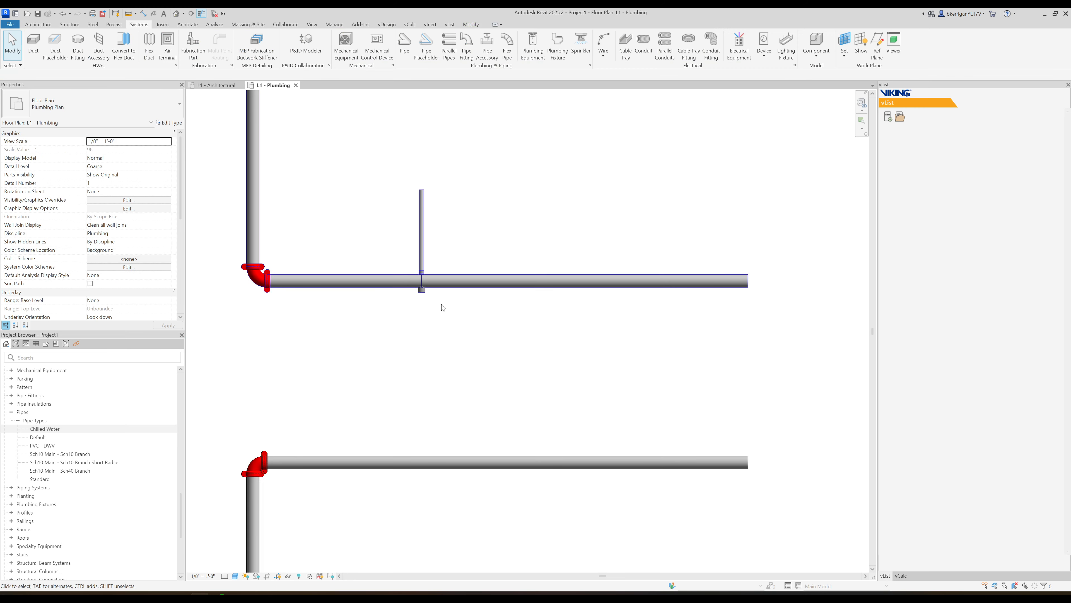
pyautogui.scroll(-1, 443, 307)
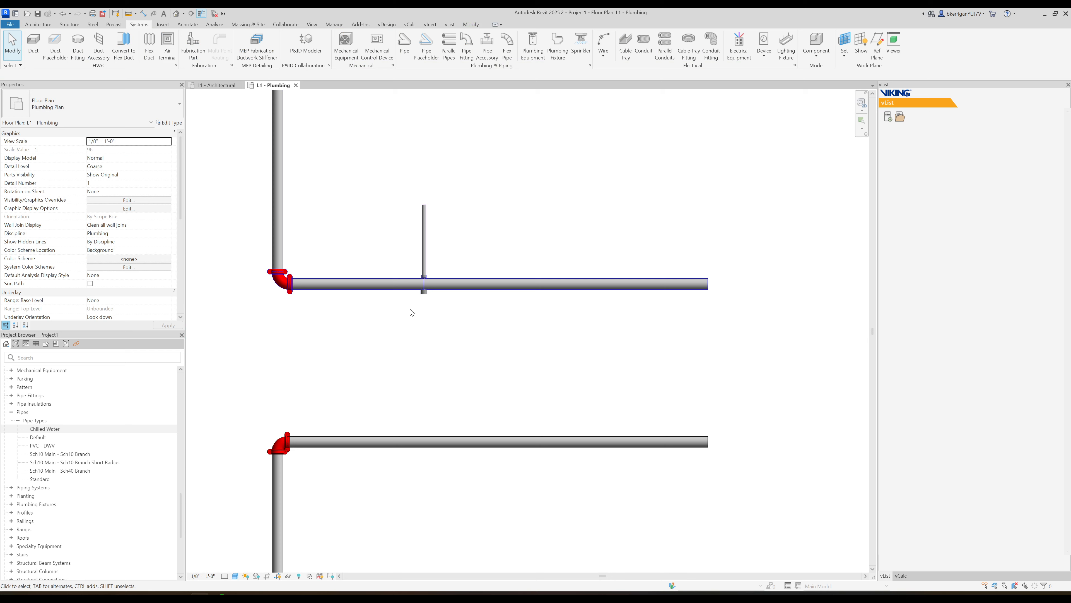
pyautogui.scroll(-2, 450, 373)
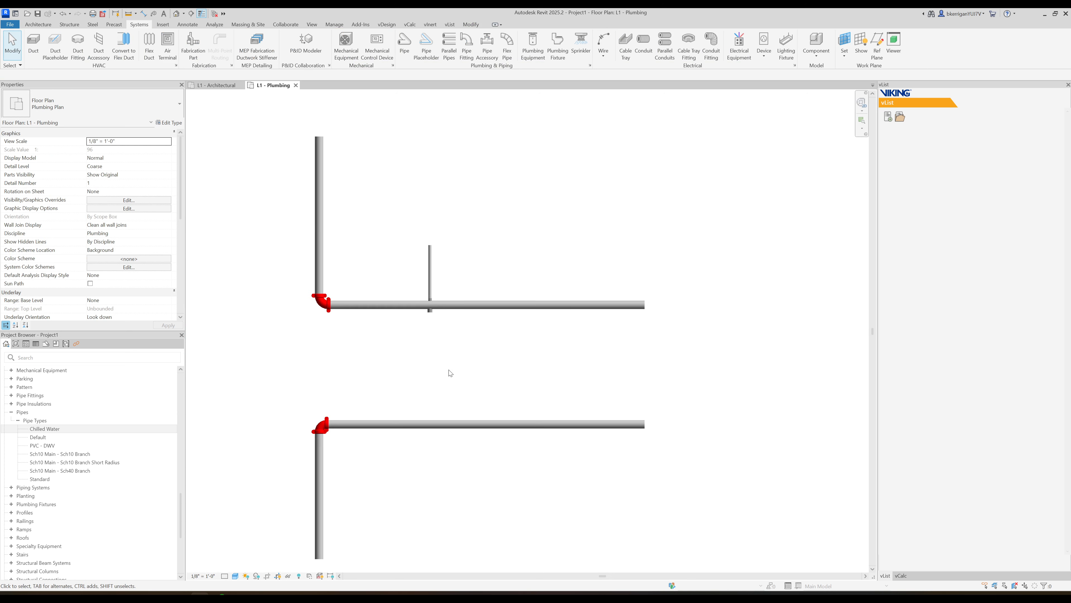
pyautogui.moveTo(447, 354); pyautogui.dragTo(393, 352, button='middle')
pyautogui.scroll(-1, 399, 346)
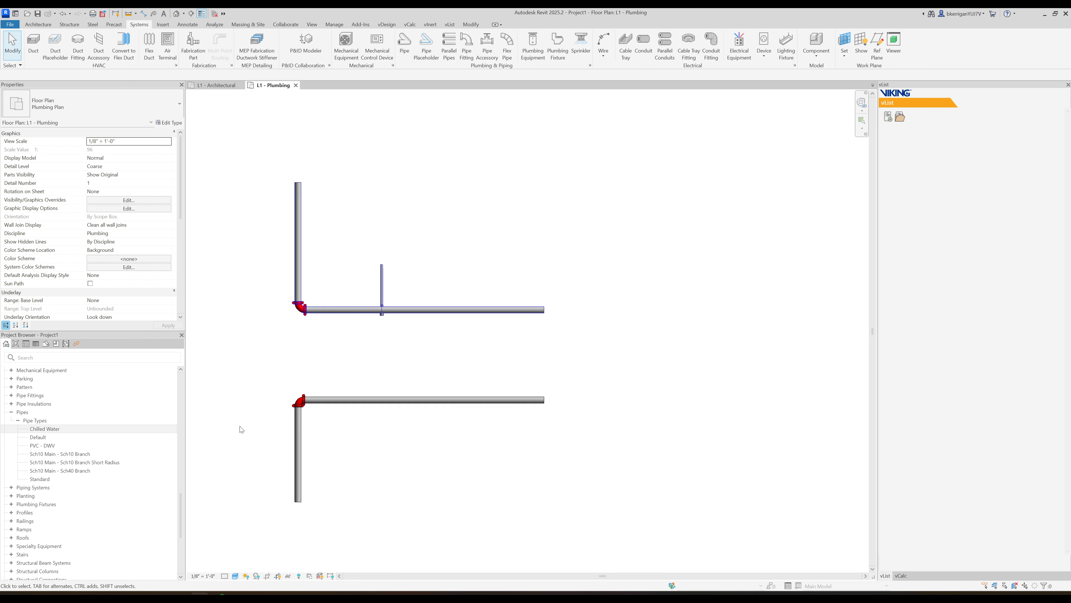
pyautogui.click(386, 24)
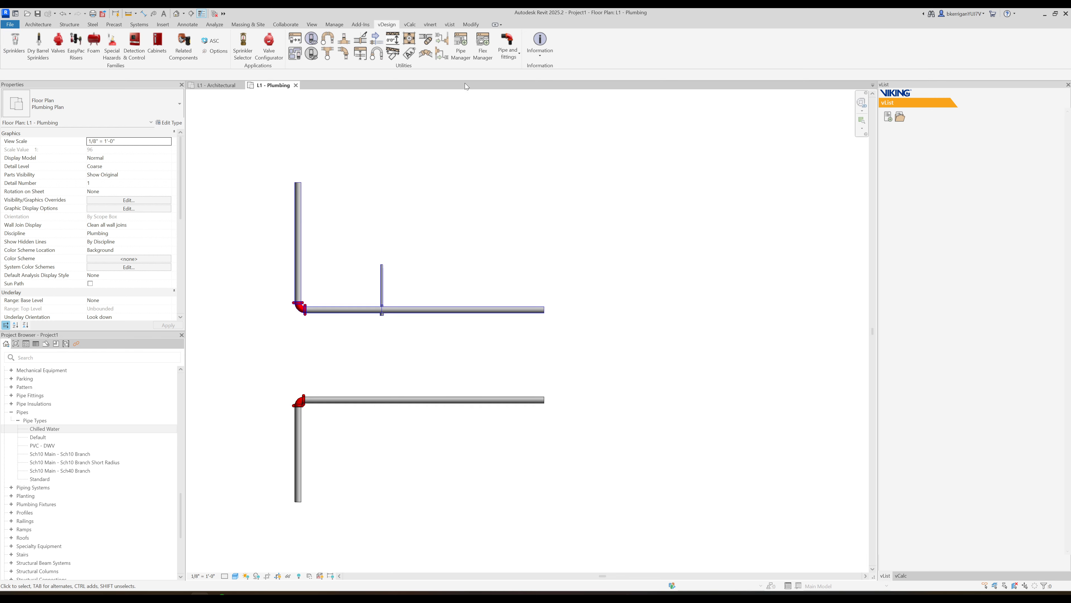
pyautogui.click(461, 45)
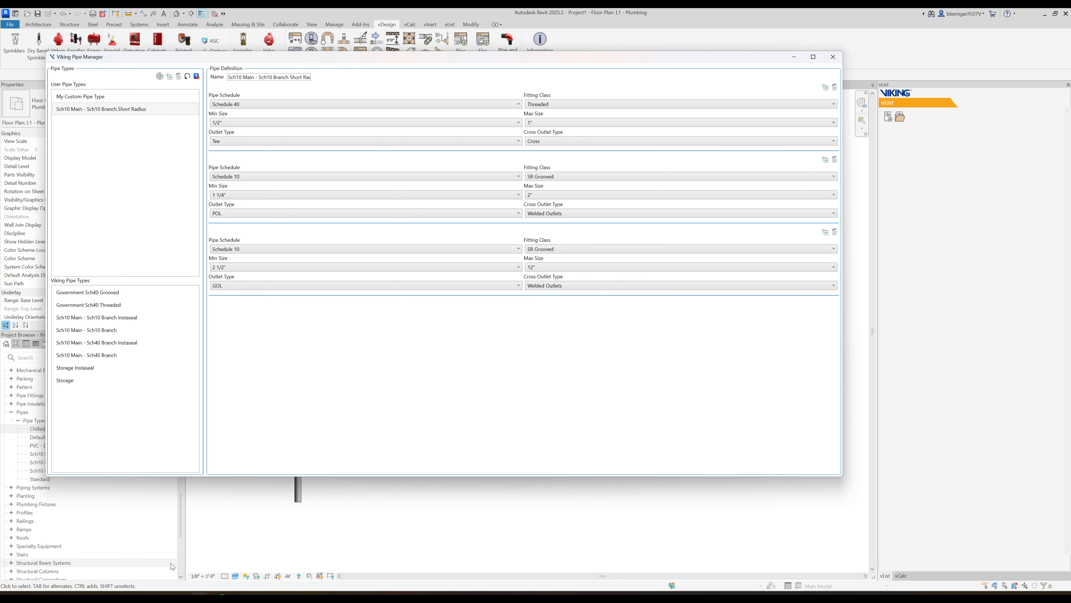
# Step: Switch to File Explorer, examine the .vpipe files in the user's folder under the Viking pipes directory, and return to the Pipe Manager
pyautogui.moveTo(144, 594)
pyautogui.click(188, 559)
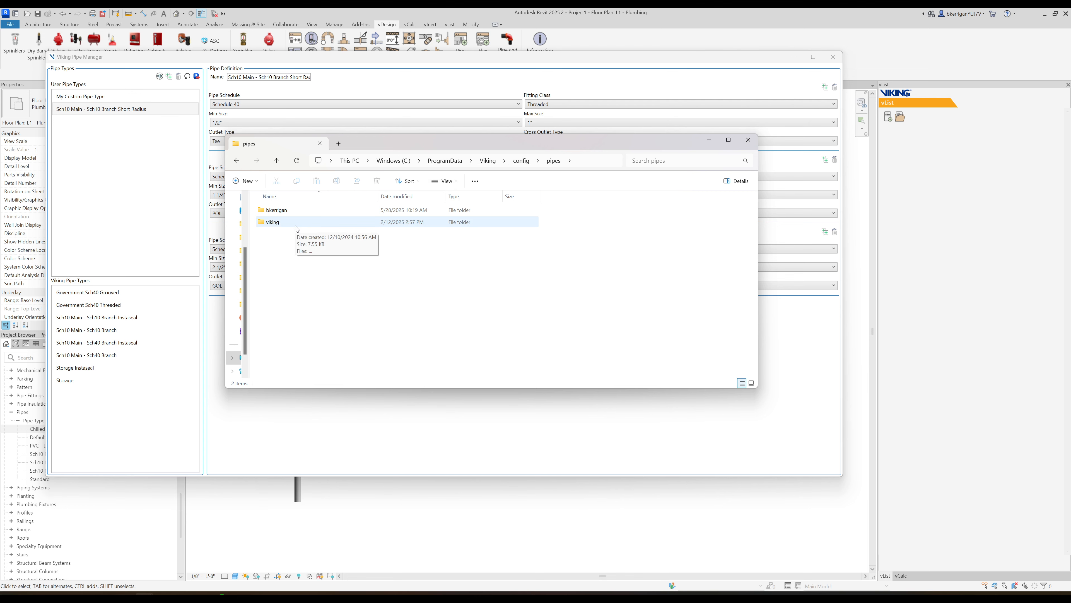
pyautogui.click(284, 213)
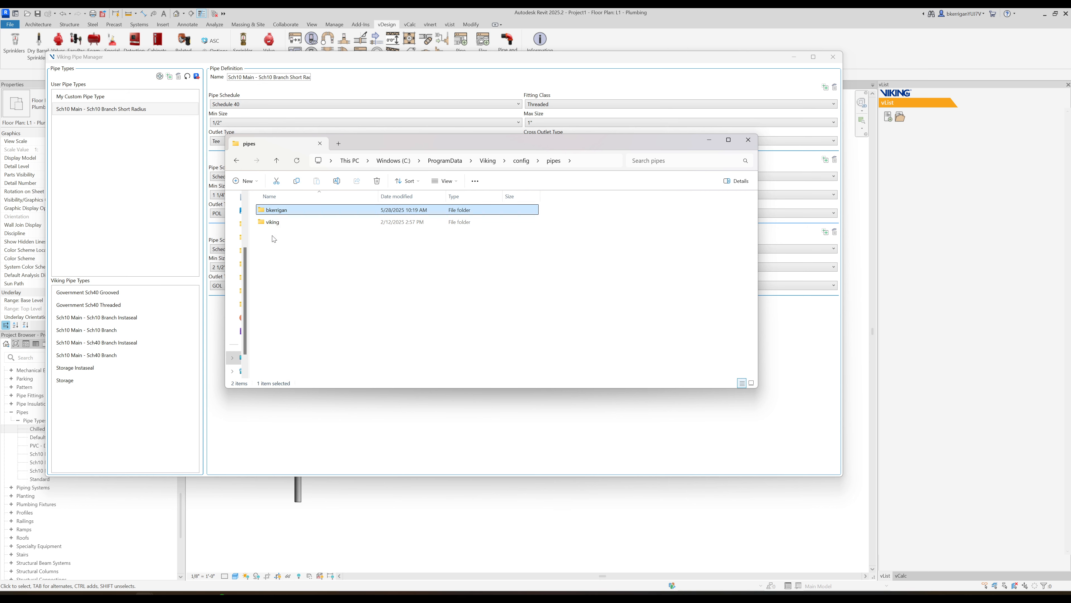
pyautogui.doubleClick(275, 211)
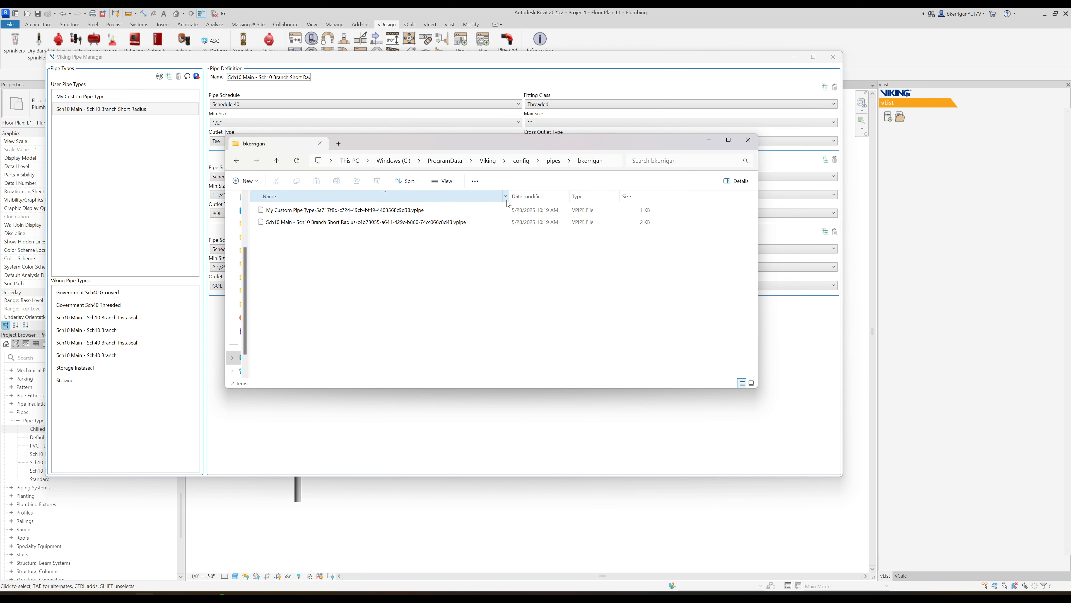
pyautogui.moveTo(509, 197); pyautogui.dragTo(535, 197)
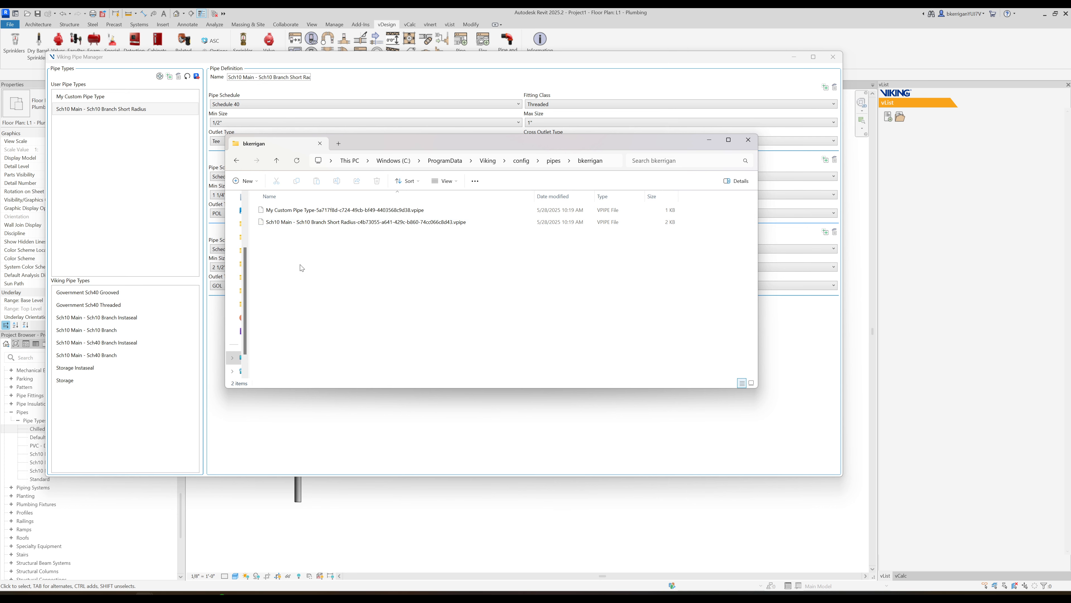
pyautogui.click(324, 407)
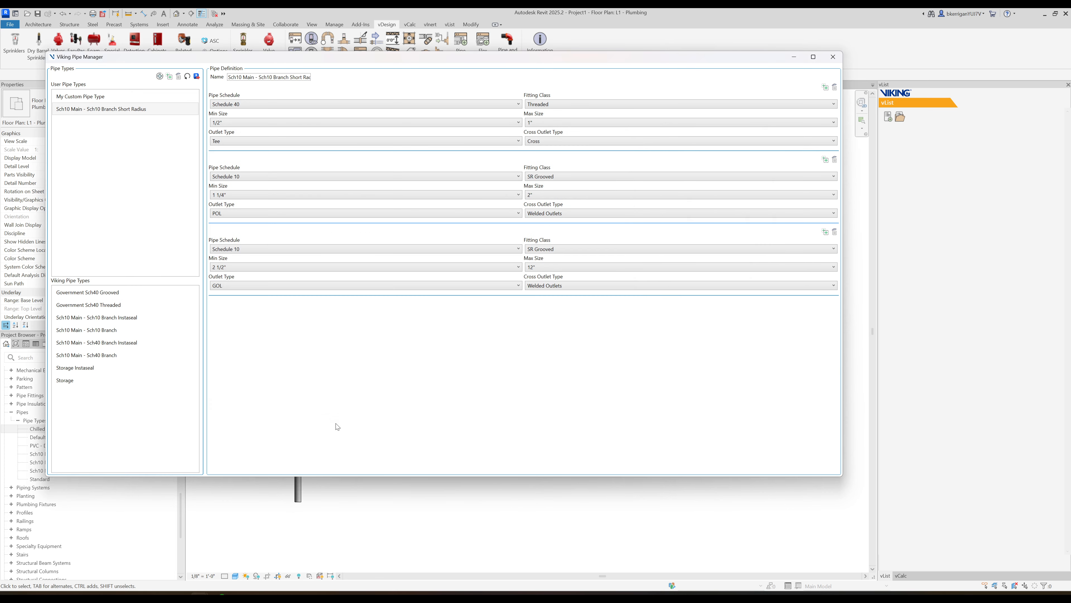